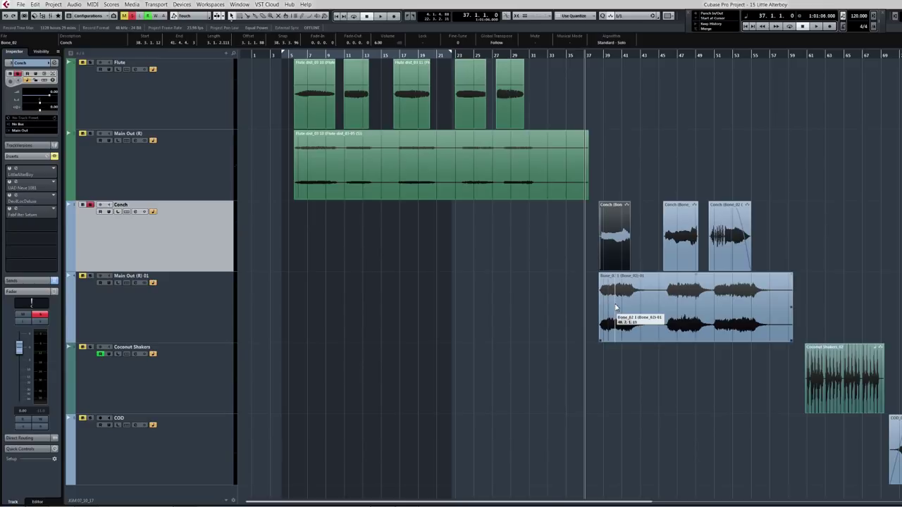
- Select the first Conch event, re-enable its inserts, and open LittleAlterBoy's editor higher above the tracks
{"action": "left_click", "coordinate": [617, 242]}
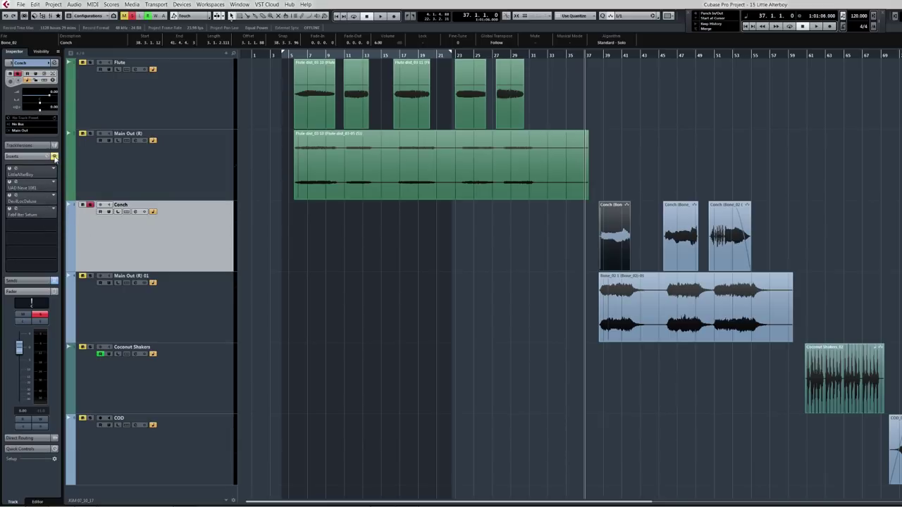
{"action": "left_click", "coordinate": [9, 170]}
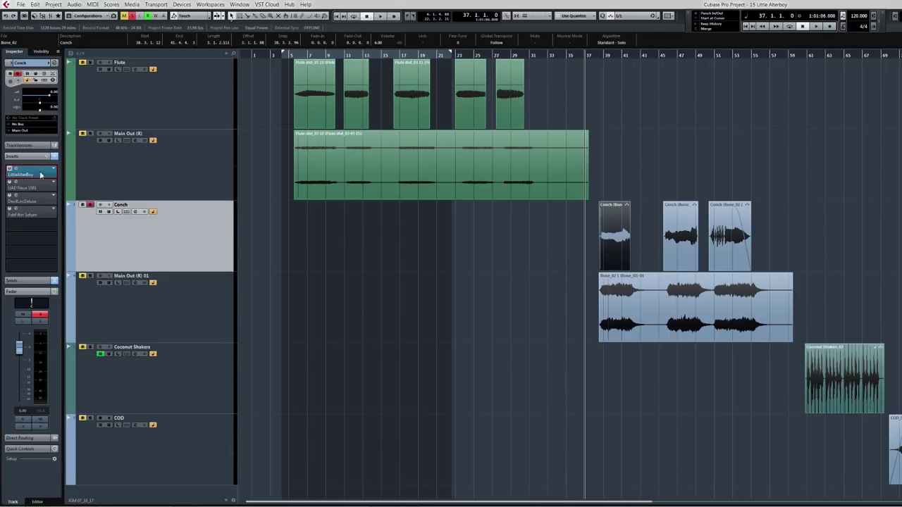
{"action": "left_click", "coordinate": [16, 169]}
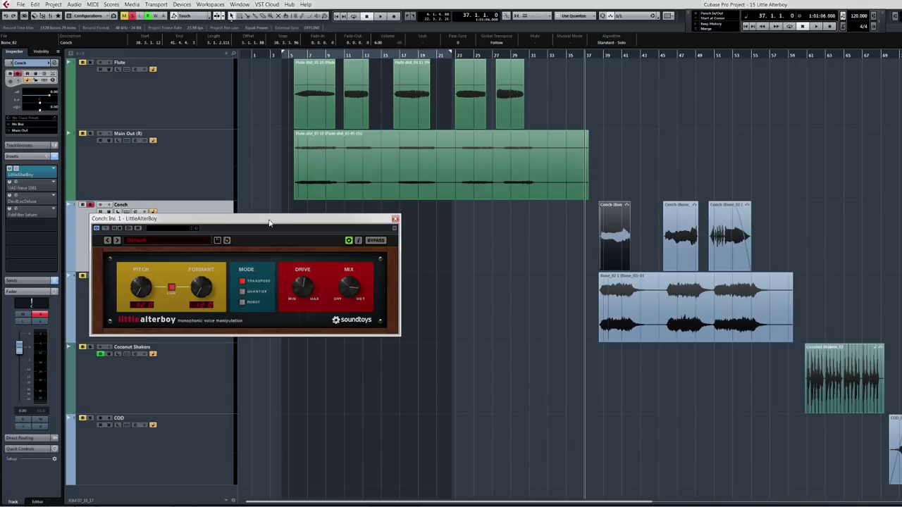
{"action": "left_click_drag", "start_coordinate": [269, 220], "coordinate": [295, 164]}
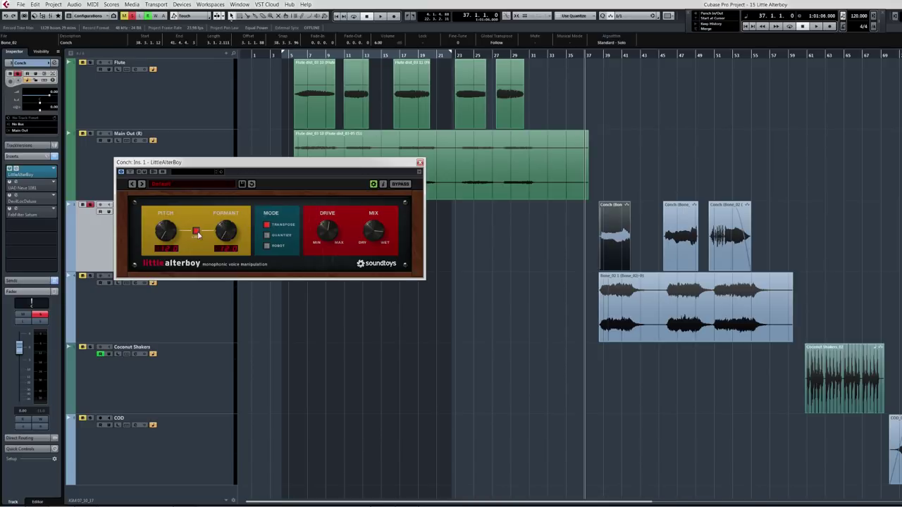
- Lower LittleAlterBoy's Drive on the Conch track and audition the first Conch phrase three times
{"action": "left_click_drag", "start_coordinate": [326, 232], "coordinate": [319, 216]}
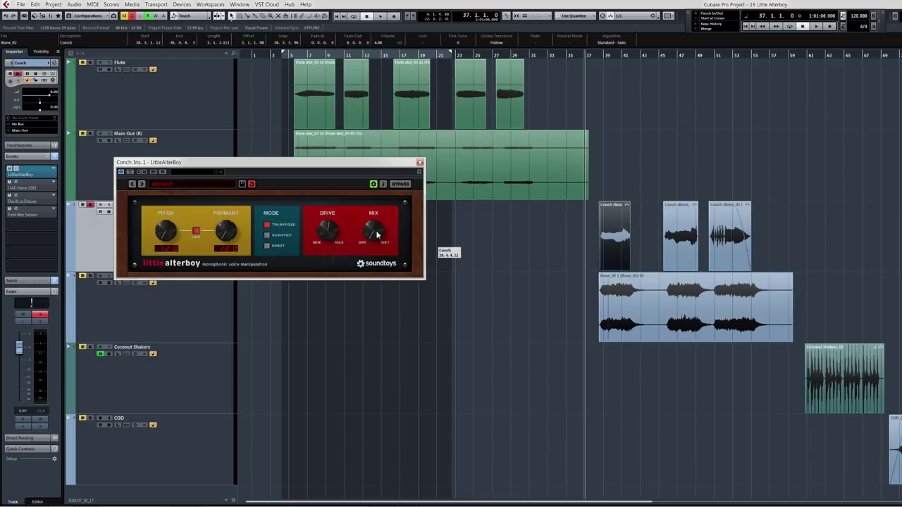
{"action": "key", "text": "space"}
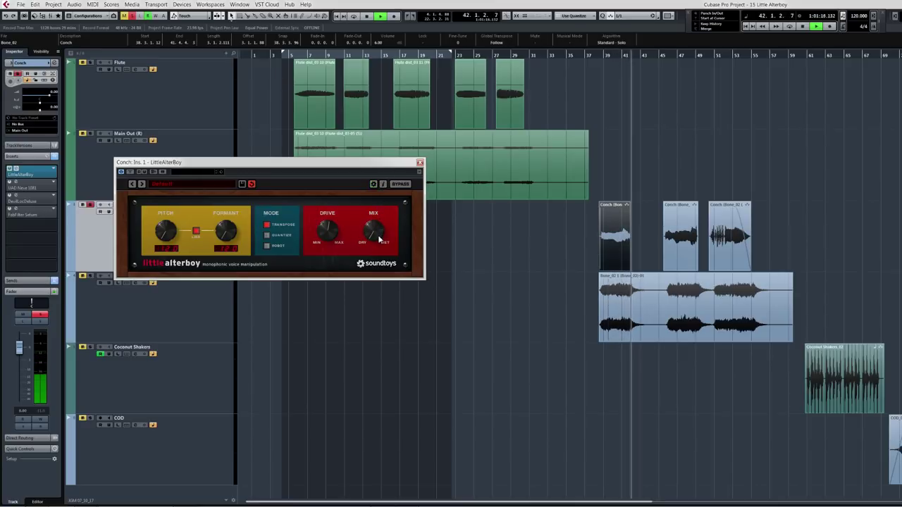
{"action": "key", "text": "space"}
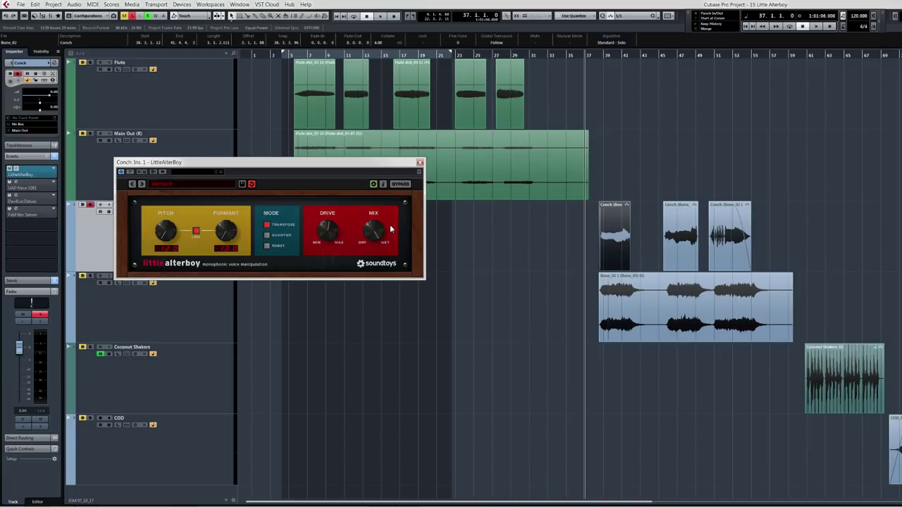
{"action": "key", "text": "space"}
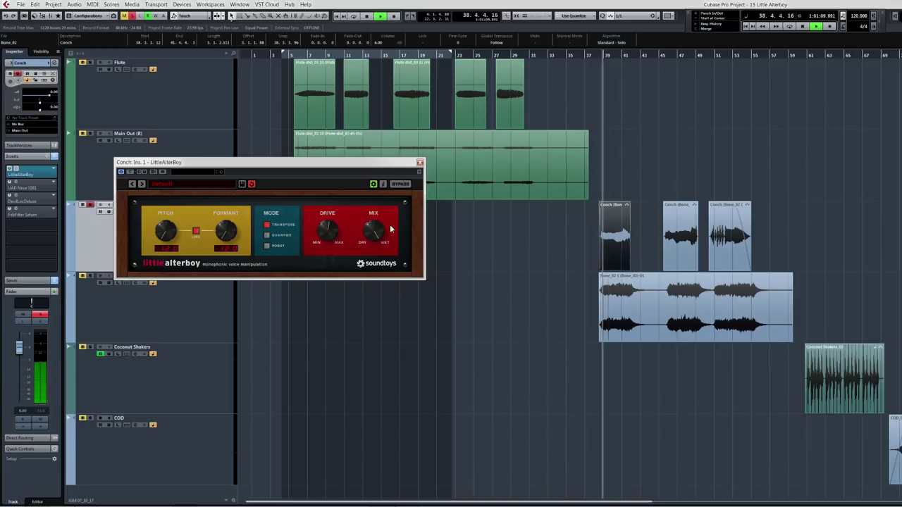
{"action": "key", "text": "space"}
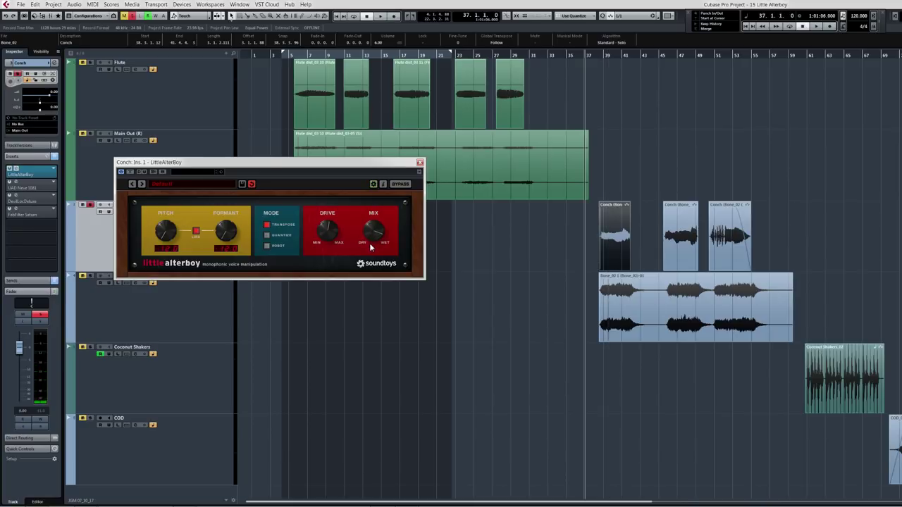
{"action": "key", "text": "space"}
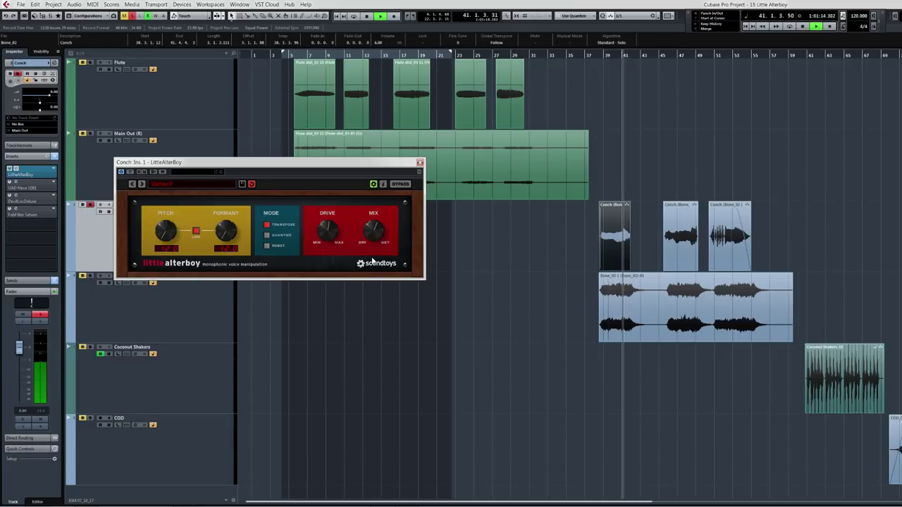
{"action": "key", "text": "space"}
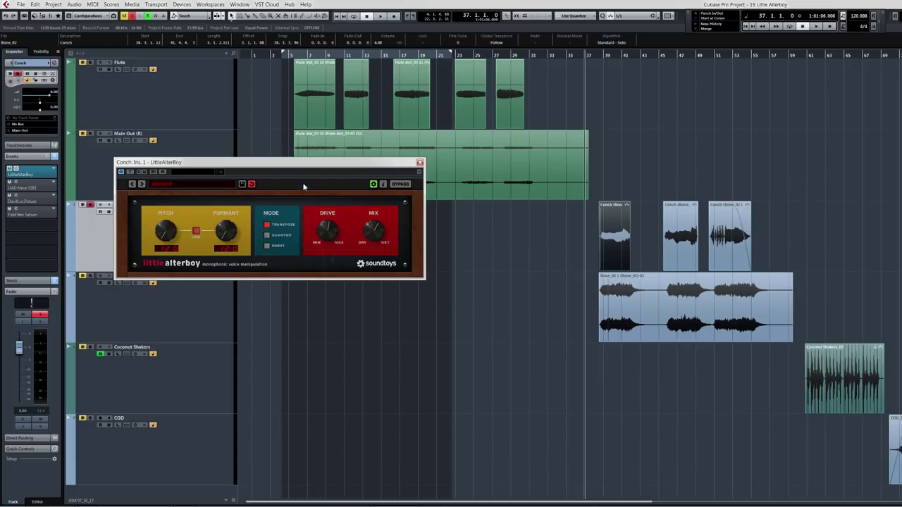
- Audition the middle Conch event through LittleAlterBoy, switching off Return to Start Position on Stop
{"action": "left_click", "coordinate": [688, 246]}
{"action": "key", "text": "space"}
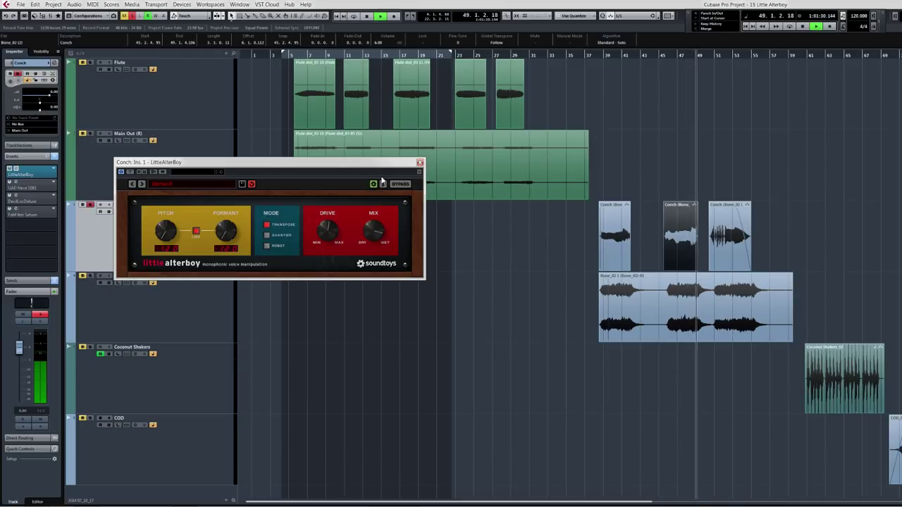
{"action": "key", "text": "space"}
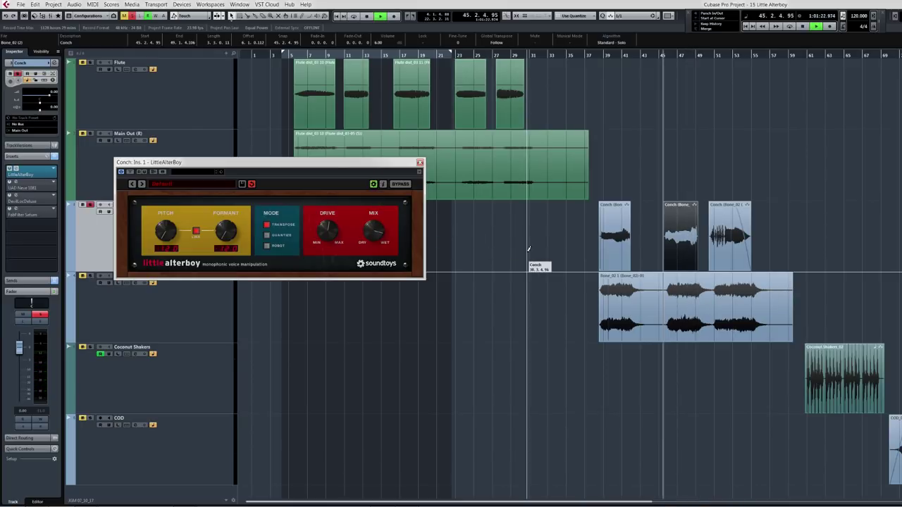
{"action": "key", "text": "space"}
{"action": "key", "text": "shift+space"}
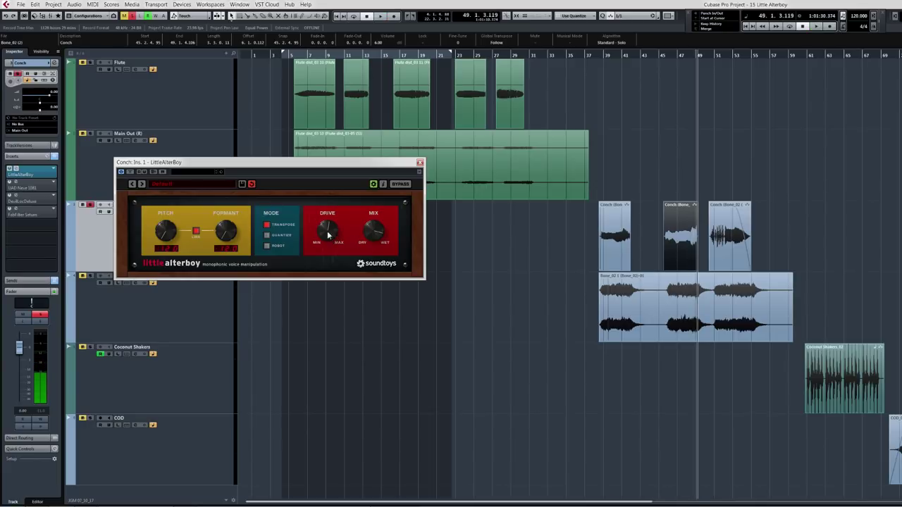
{"action": "key", "text": "space"}
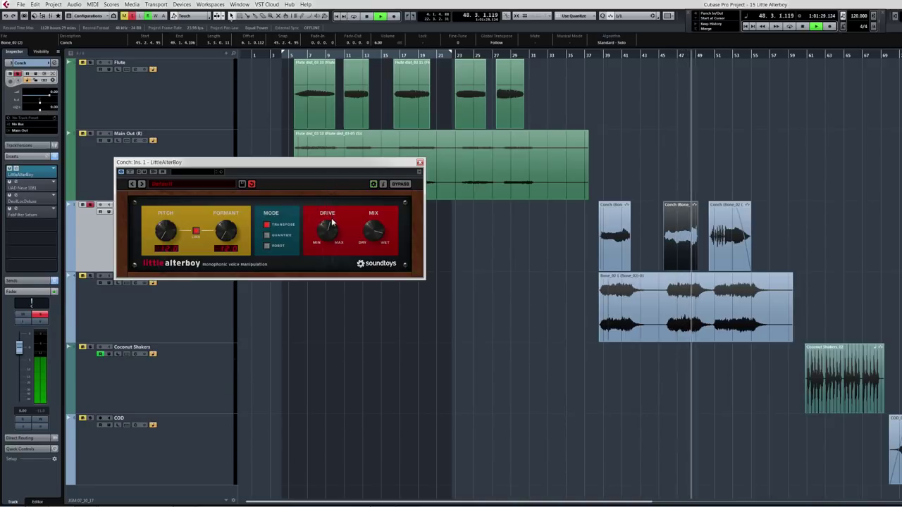
{"action": "key", "text": "space"}
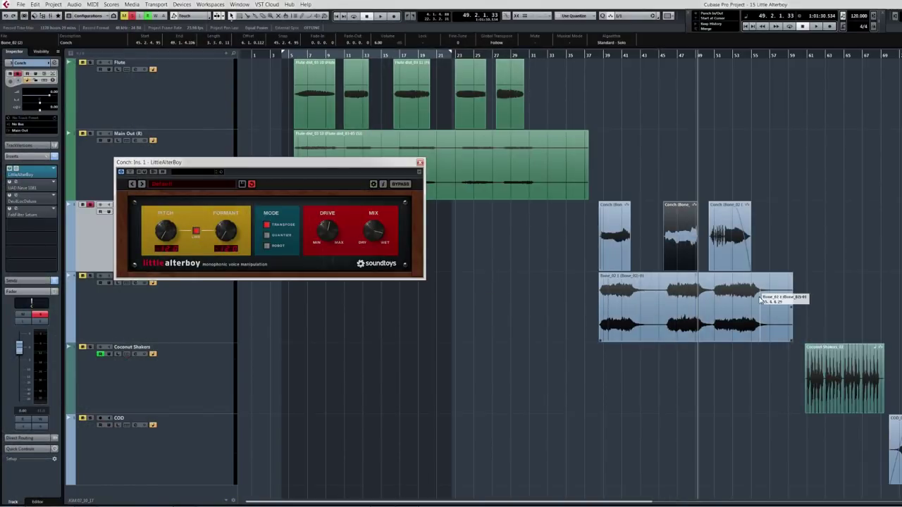
- Play the third Conch event with effects, then bypass the Conch inserts and replay it dry
{"action": "left_click", "coordinate": [719, 242]}
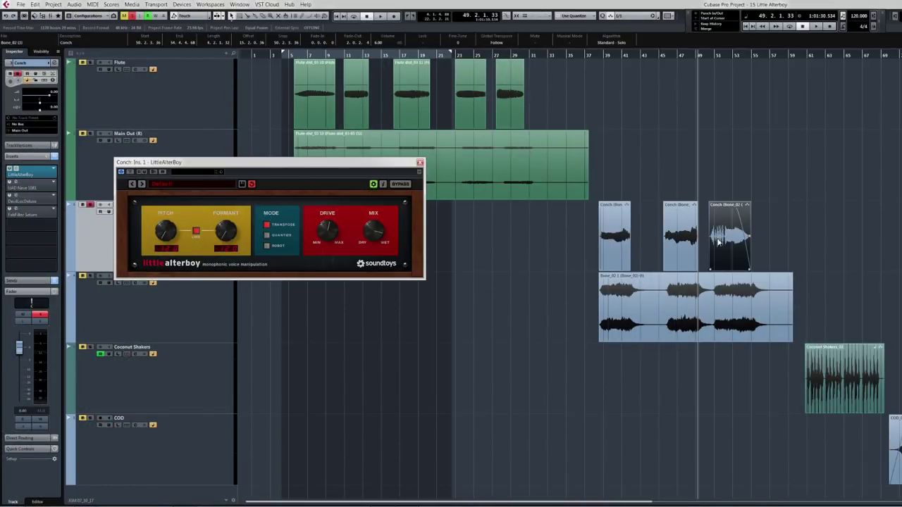
{"action": "key", "text": "space"}
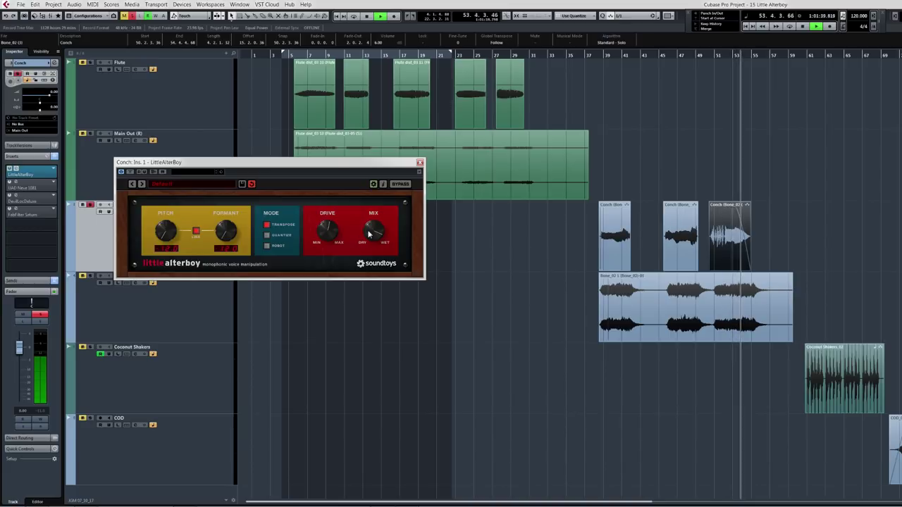
{"action": "key", "text": "space"}
{"action": "left_click", "coordinate": [131, 173]}
{"action": "key", "text": "space"}
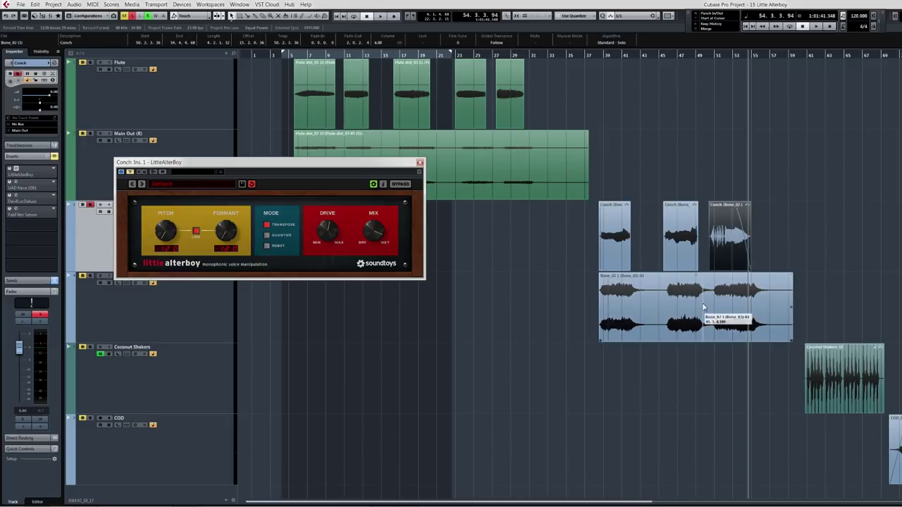
- Set the playhead near bar 50, audition the Bone_02 layer clip, then reselect the middle Conch event
{"action": "left_click", "coordinate": [710, 351]}
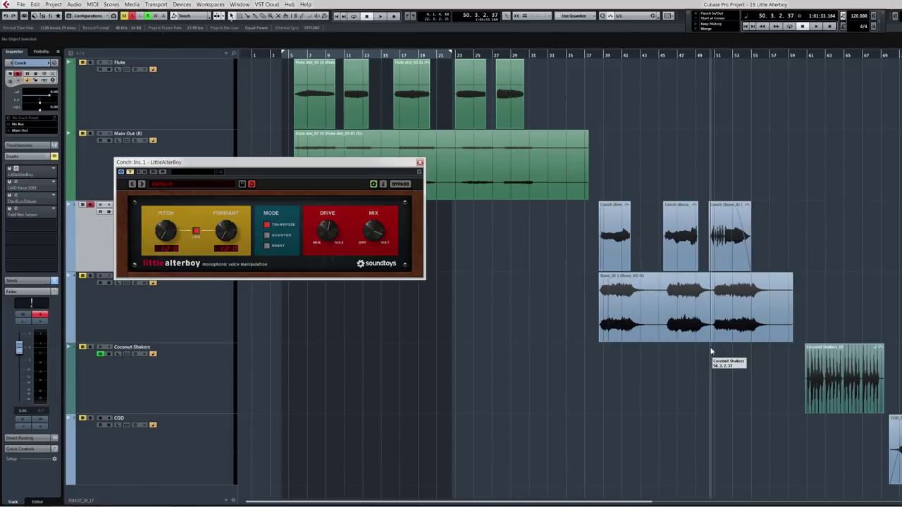
{"action": "left_click", "coordinate": [738, 317]}
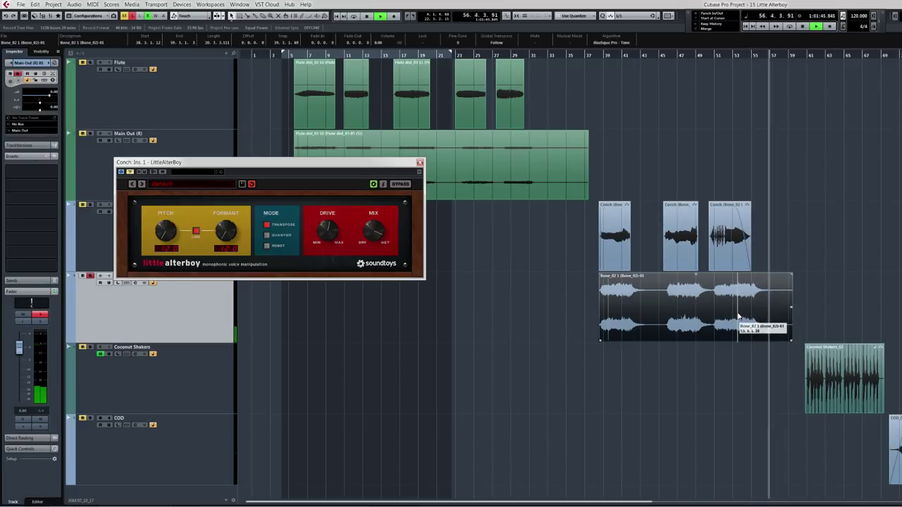
{"action": "key", "text": "space"}
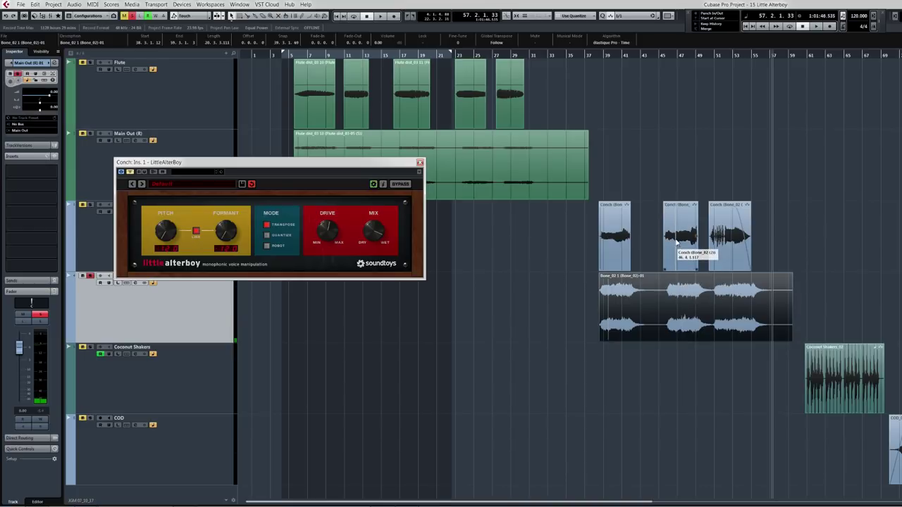
{"action": "left_click", "coordinate": [686, 248]}
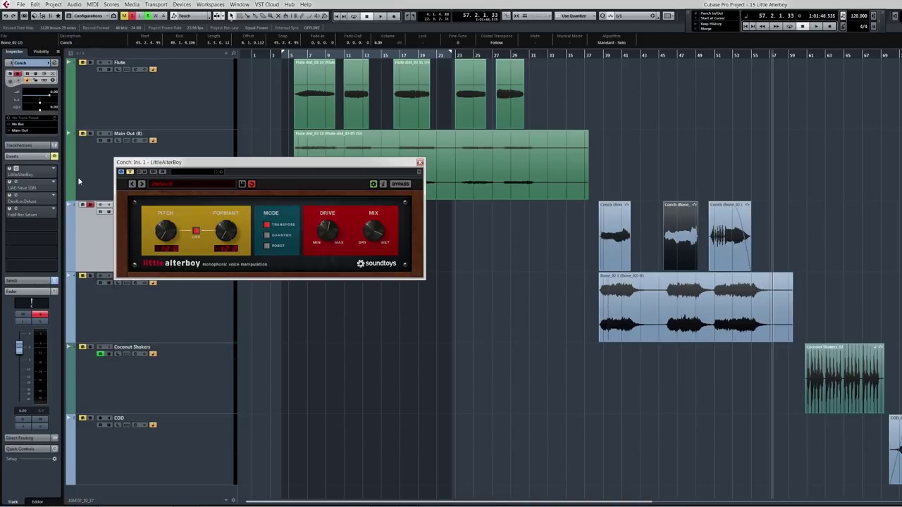
- Open and arrange the Neve 1081, DevilLocDeluxe and FabFilter Saturn editors, then close all plugin windows
{"action": "left_click", "coordinate": [30, 187]}
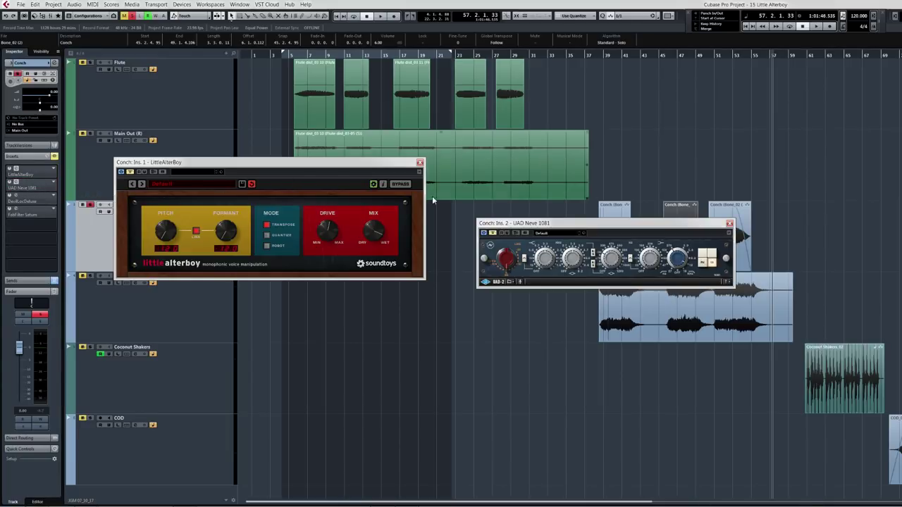
{"action": "left_click_drag", "start_coordinate": [611, 226], "coordinate": [305, 306]}
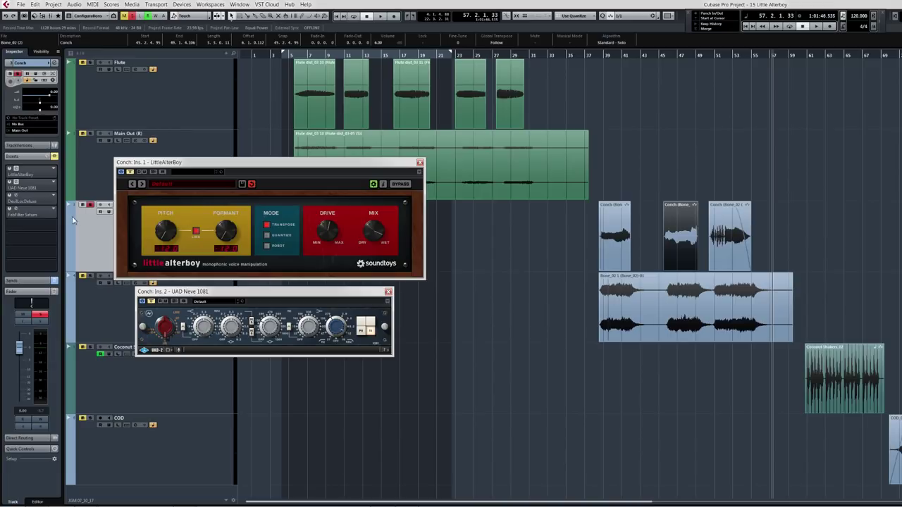
{"action": "left_click", "coordinate": [15, 202]}
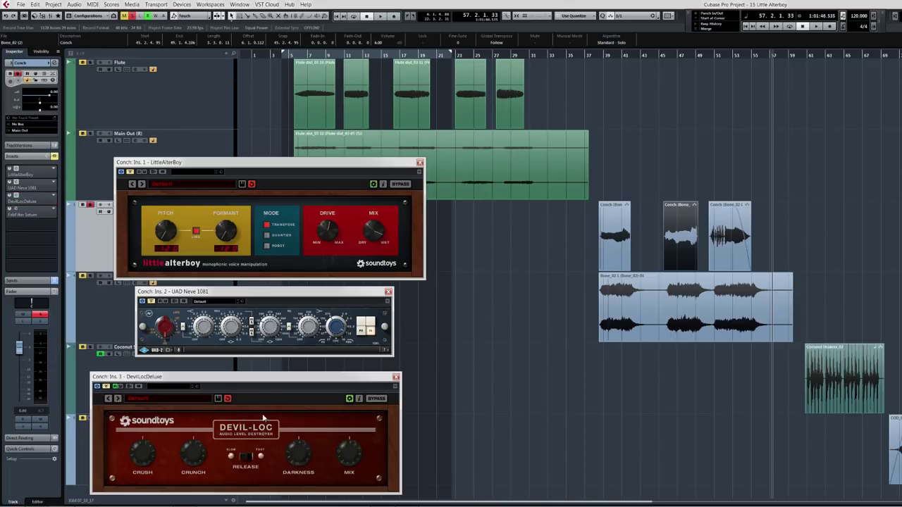
{"action": "left_click_drag", "start_coordinate": [262, 385], "coordinate": [286, 379]}
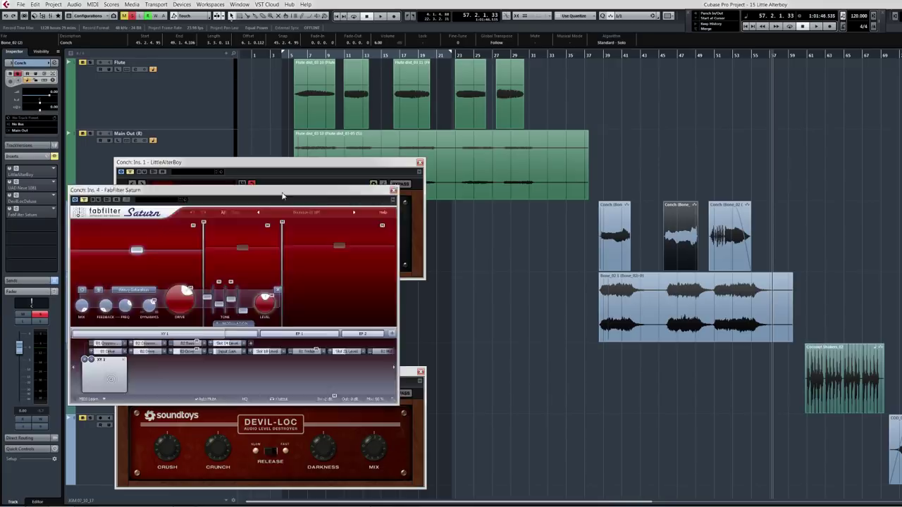
{"action": "left_click_drag", "start_coordinate": [284, 169], "coordinate": [656, 276]}
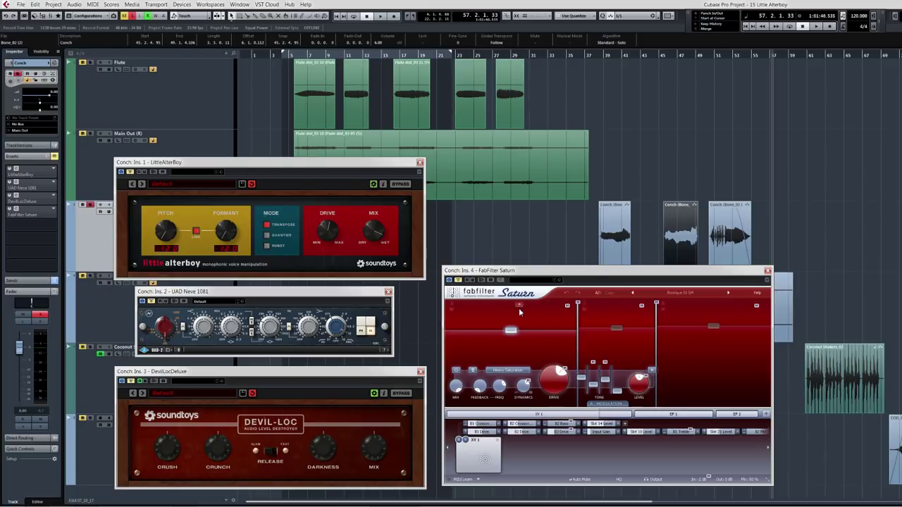
{"action": "key", "text": "alt+w"}
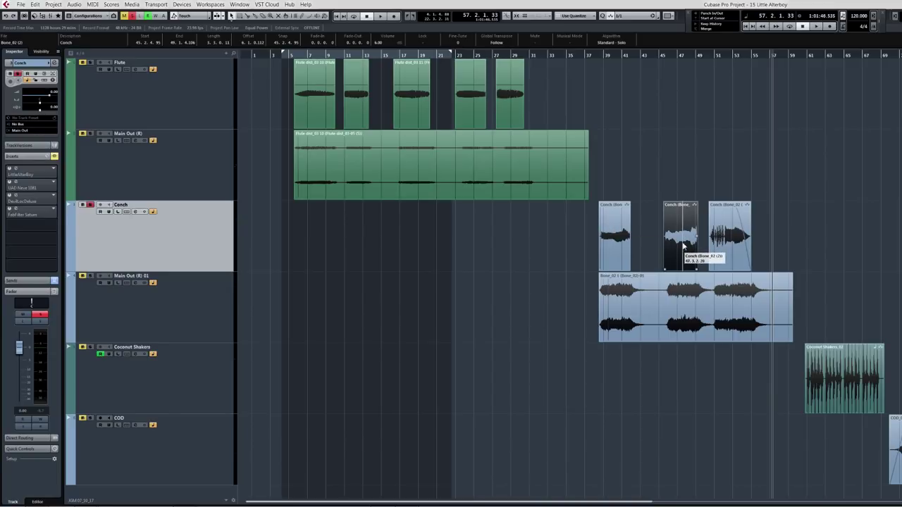
- Compare the Conch section with its inserts bypassed and then active
{"action": "left_click", "coordinate": [55, 157]}
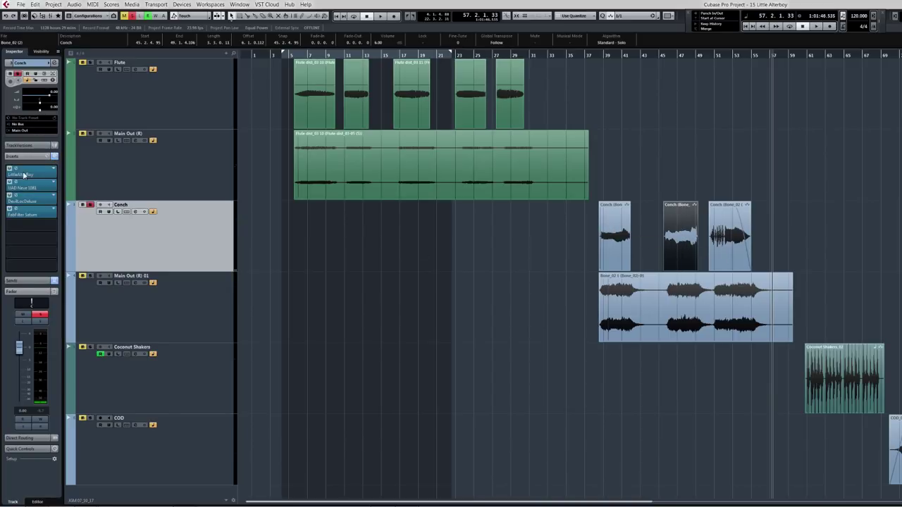
{"action": "left_click", "coordinate": [54, 156]}
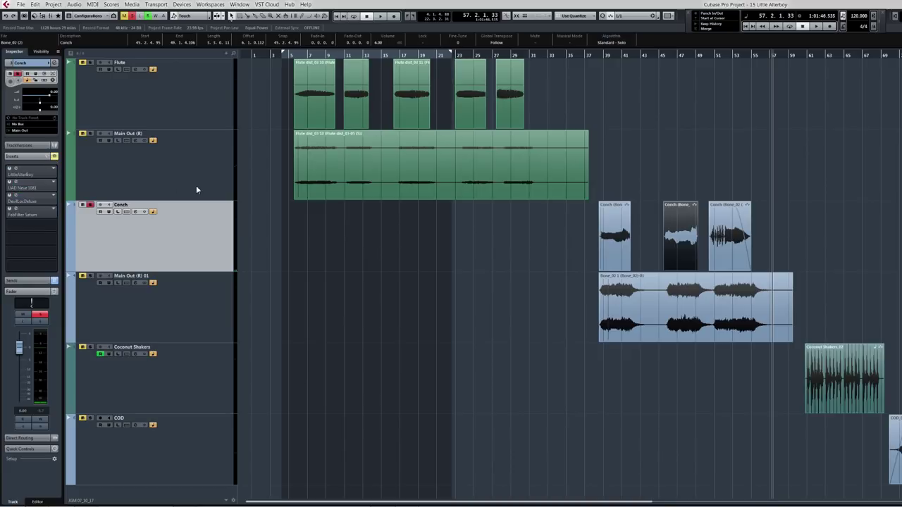
{"action": "key", "text": "space"}
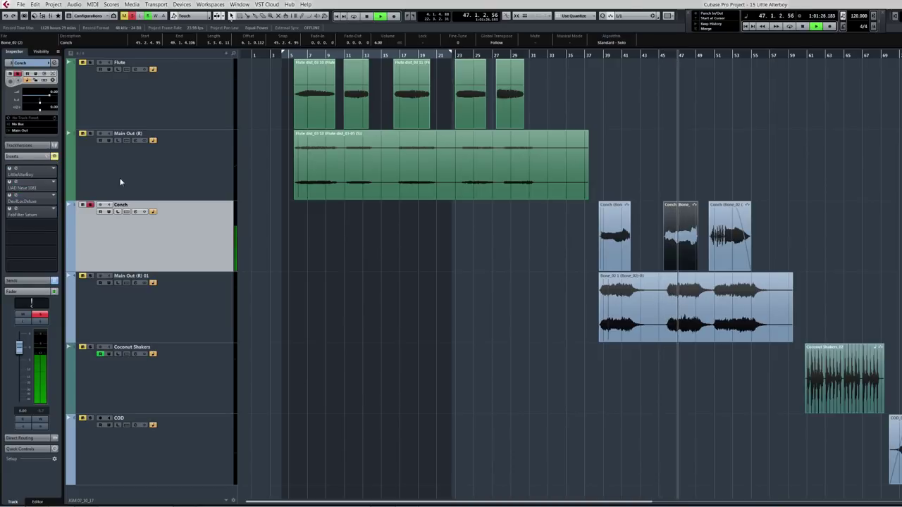
{"action": "key", "text": "space"}
{"action": "left_click", "coordinate": [55, 158]}
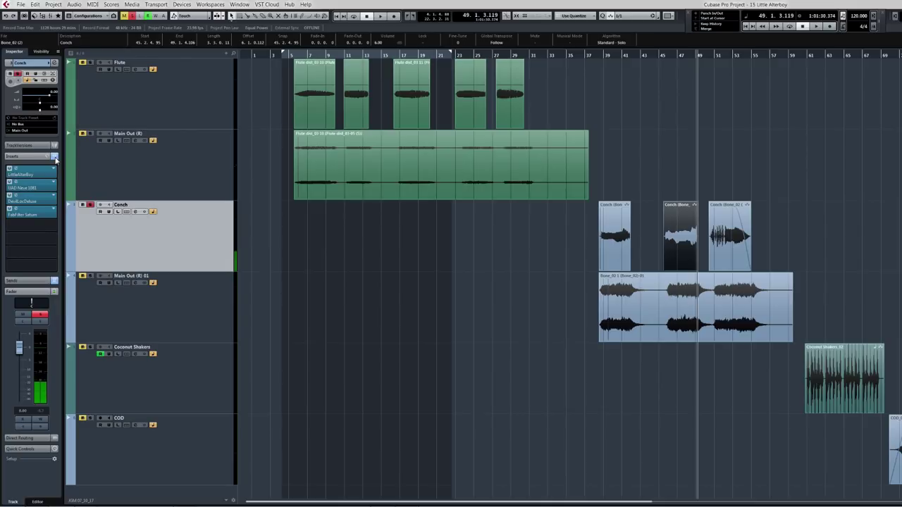
{"action": "key", "text": "space"}
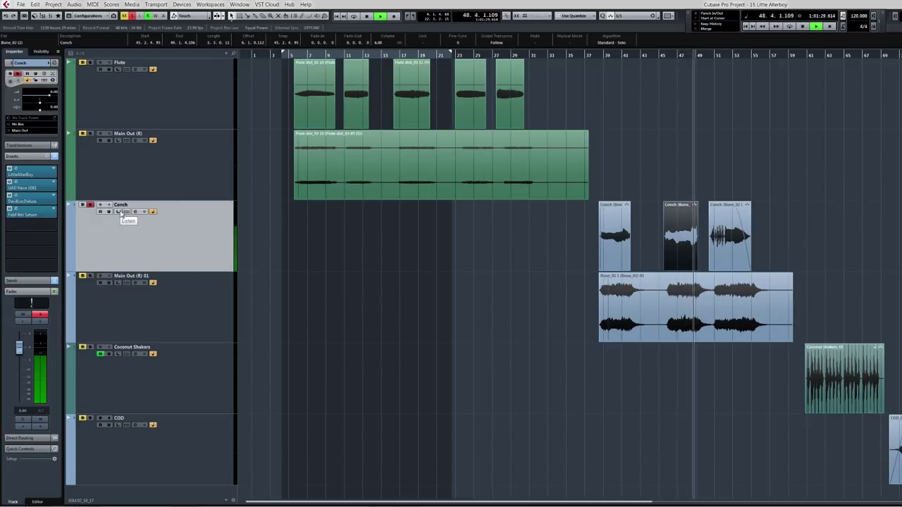
{"action": "key", "text": "space"}
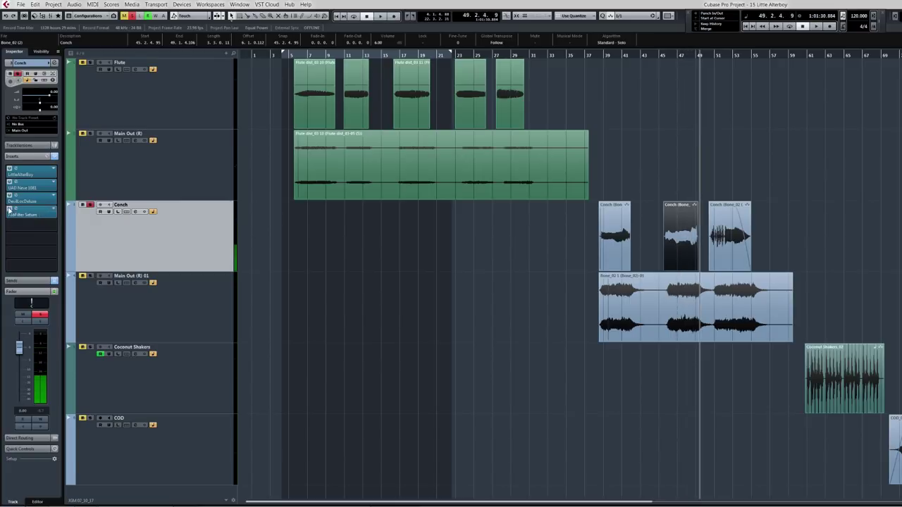
- Deactivate the Saturn, DevilLocDeluxe and Neve 1081 inserts and play the Conch through LittleAlterBoy alone
{"action": "left_click", "coordinate": [9, 209]}
{"action": "left_click", "coordinate": [9, 195]}
{"action": "left_click", "coordinate": [10, 183]}
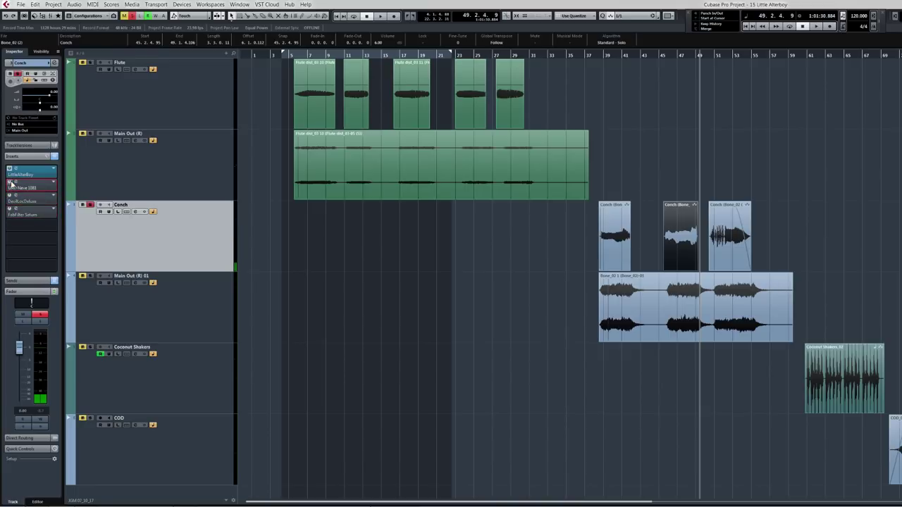
{"action": "key", "text": "space"}
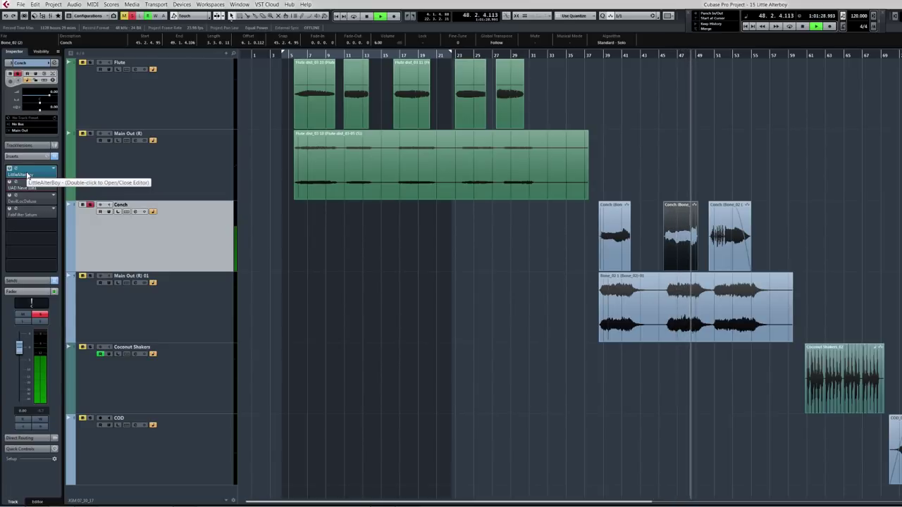
{"action": "key", "text": "space"}
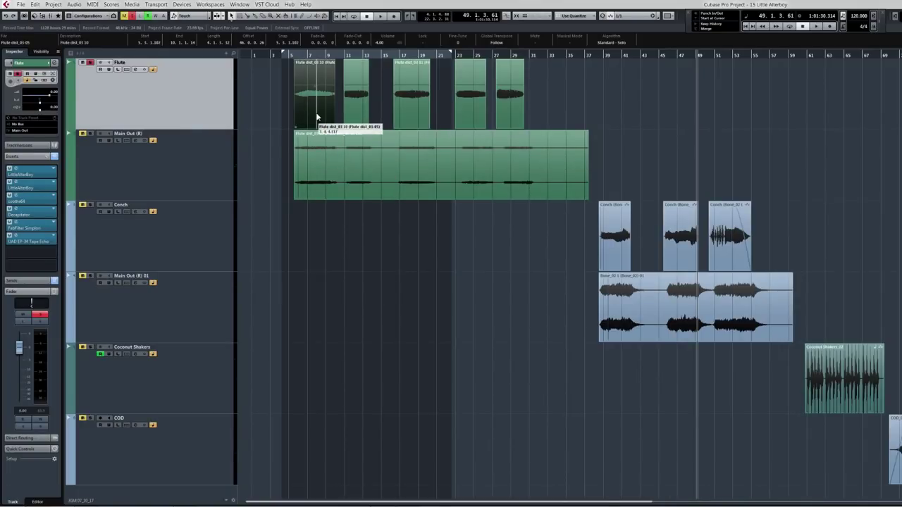
- Bypass the Flute track's inserts and play the dry flute from its first clip
{"action": "left_click", "coordinate": [54, 158]}
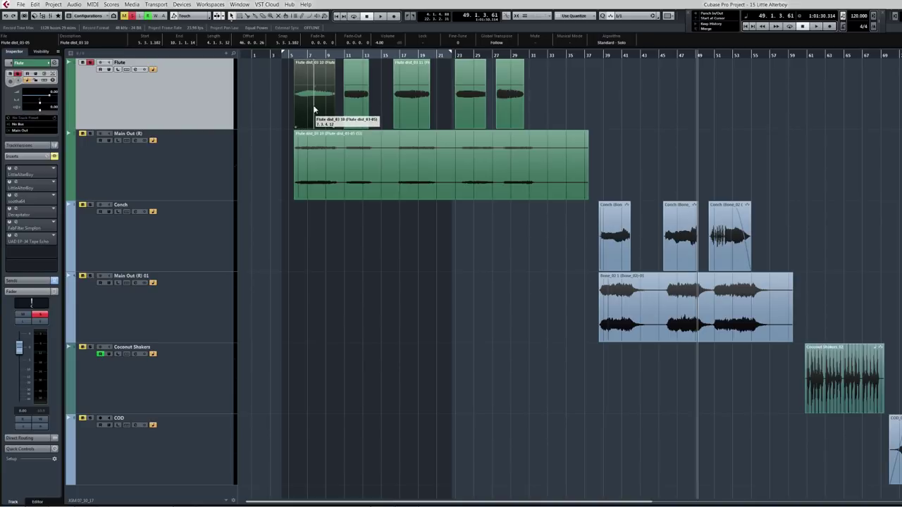
{"action": "key", "text": "alt+space"}
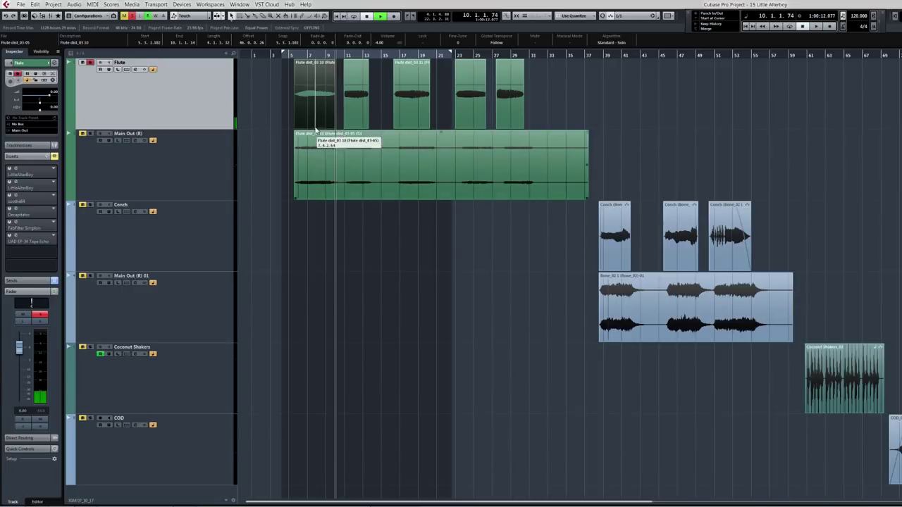
{"action": "key", "text": "space"}
- Play the Main Out (R) track from its region start for comparison, then reselect Flute
{"action": "left_click", "coordinate": [320, 161]}
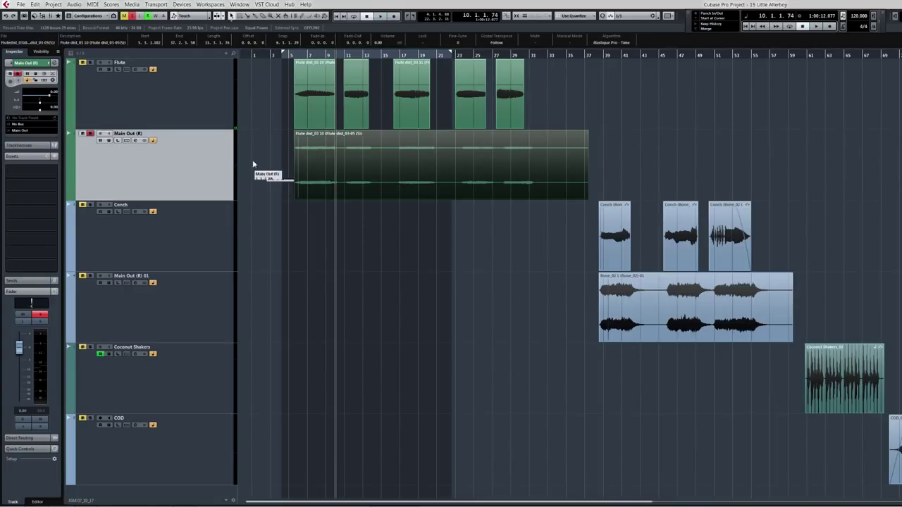
{"action": "key", "text": "l"}
{"action": "key", "text": "space"}
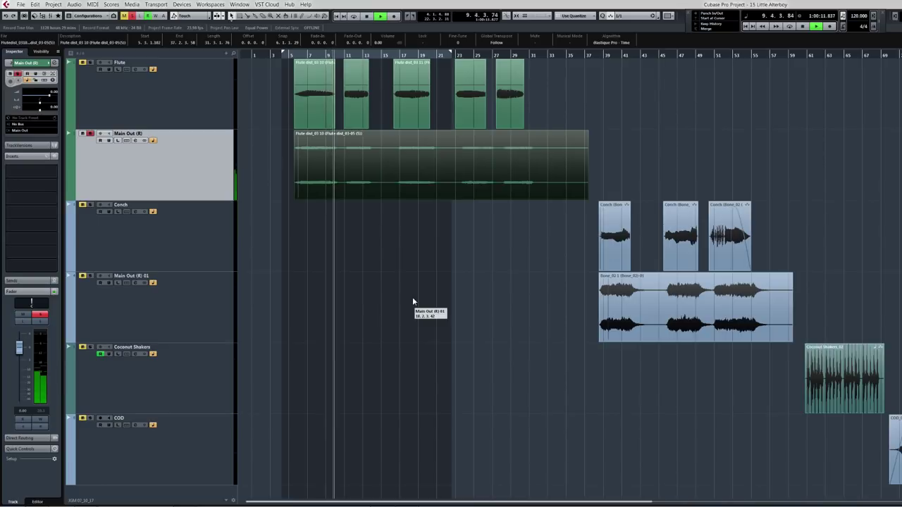
{"action": "key", "text": "space"}
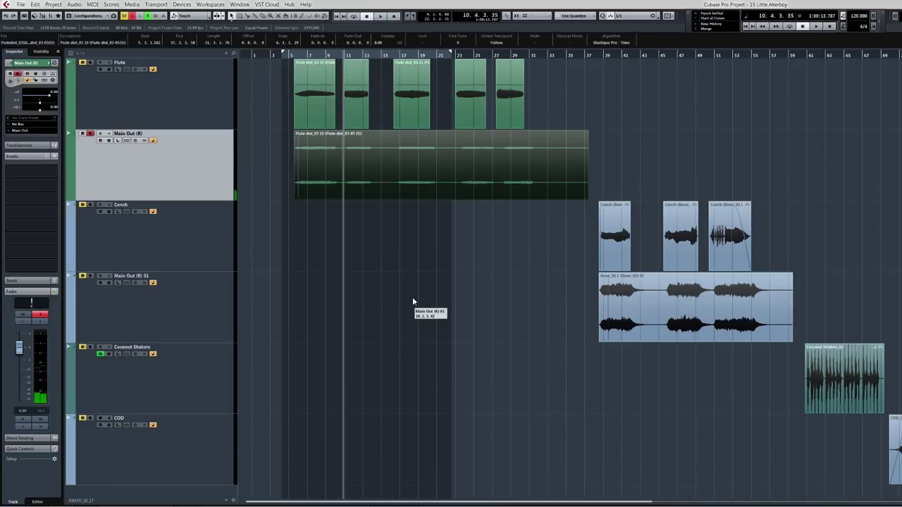
{"action": "left_click", "coordinate": [319, 99]}
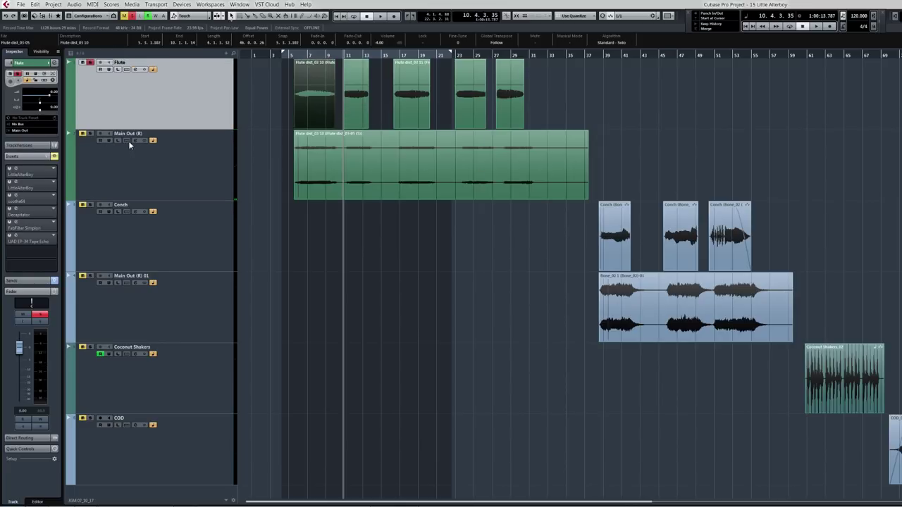
- Open the Flute's LittleAlterBoy editors and delete the Conch through COD tracks
{"action": "left_click", "coordinate": [27, 173]}
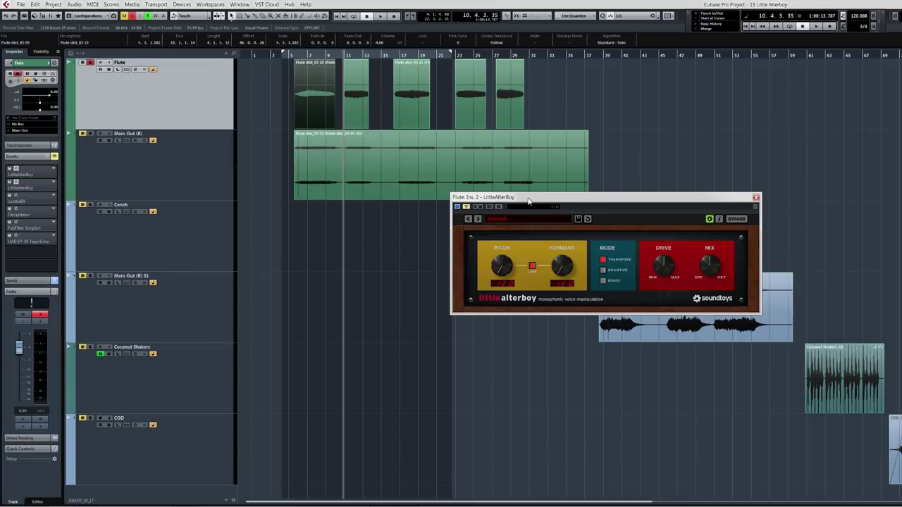
{"action": "left_click_drag", "start_coordinate": [528, 202], "coordinate": [530, 331]}
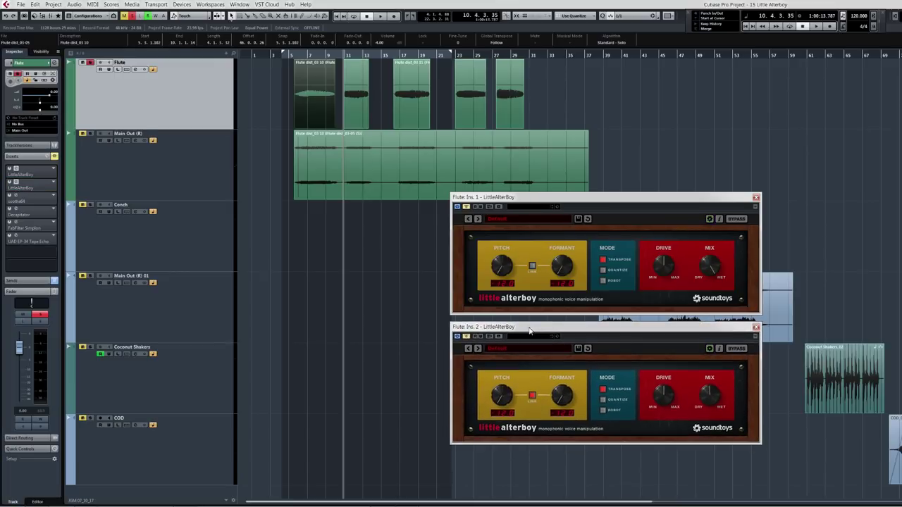
{"action": "left_click", "coordinate": [164, 239]}
{"action": "left_click", "coordinate": [186, 458], "text": "shift"}
{"action": "key", "text": "Delete"}
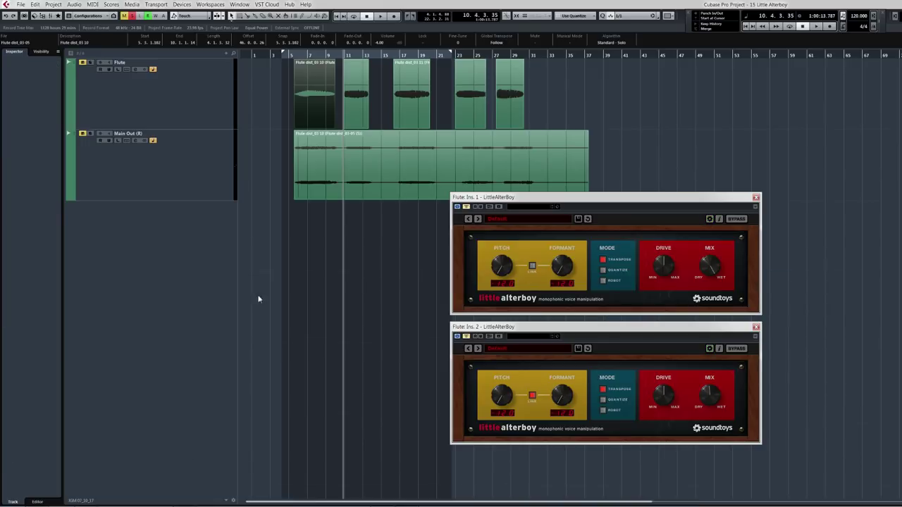
- Stack the two LittleAlterBoy windows neatly one above the other
{"action": "left_click_drag", "start_coordinate": [591, 200], "coordinate": [575, 153]}
{"action": "left_click_drag", "start_coordinate": [583, 329], "coordinate": [569, 285]}
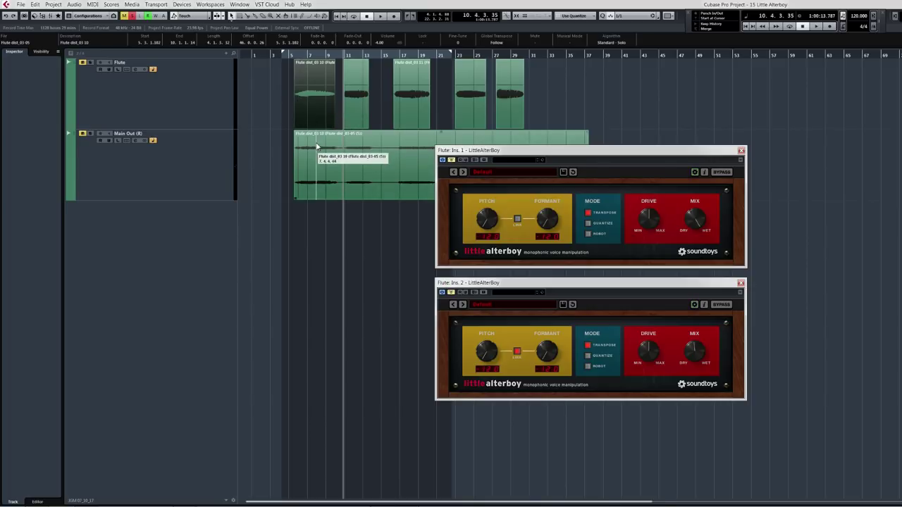
{"action": "left_click_drag", "start_coordinate": [630, 153], "coordinate": [628, 159]}
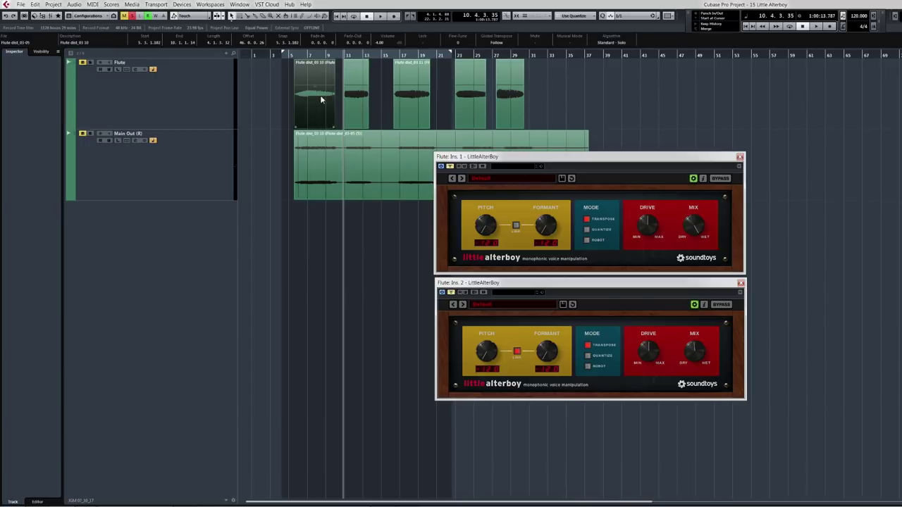
- Audition the Flute track with its first LittleAlterBoy insert toggled off and back on
{"action": "left_click", "coordinate": [163, 104]}
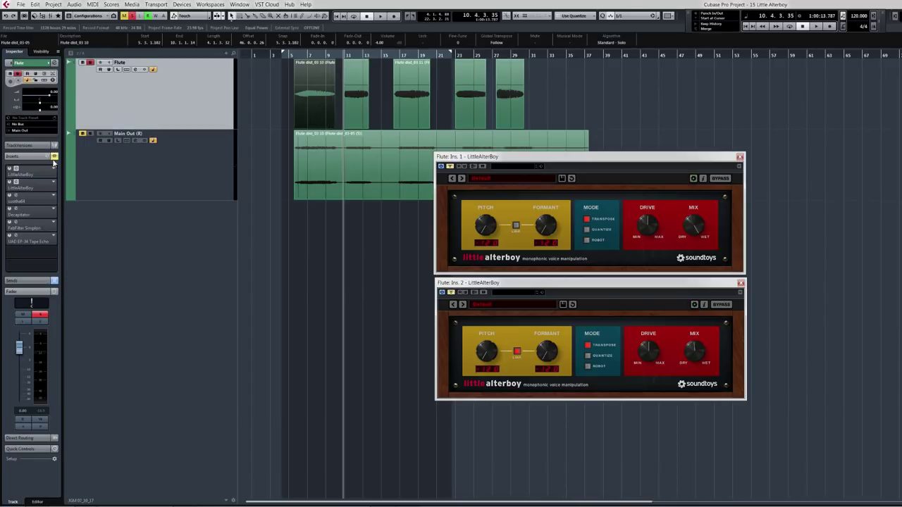
{"action": "left_click", "coordinate": [9, 171]}
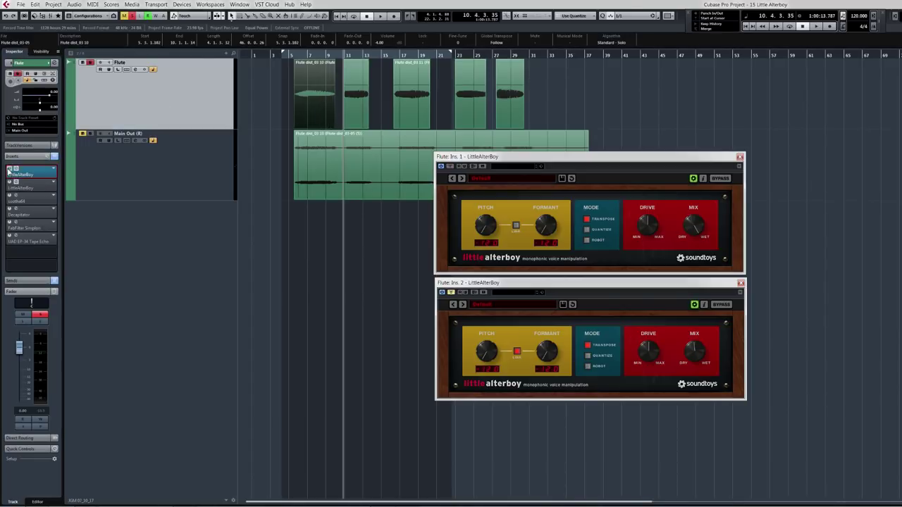
{"action": "key", "text": "space"}
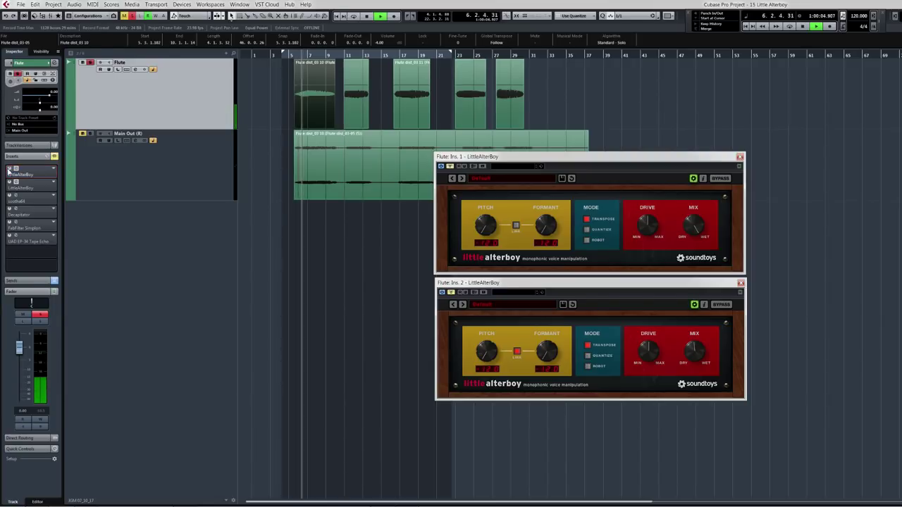
{"action": "left_click", "coordinate": [8, 172]}
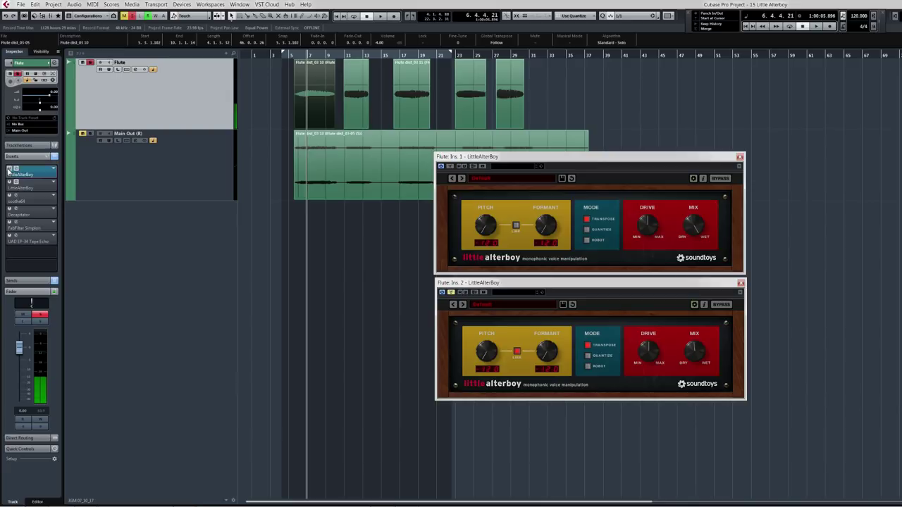
{"action": "key", "text": "space"}
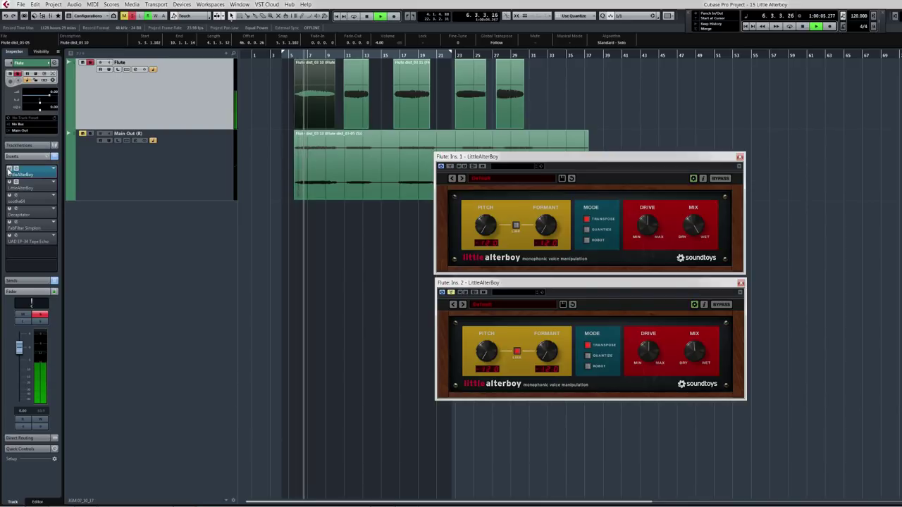
{"action": "key", "text": "space"}
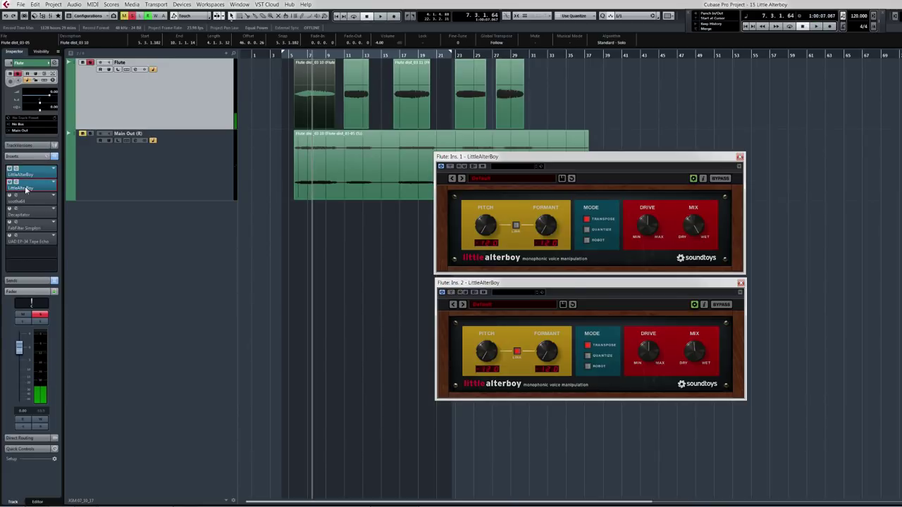
{"action": "key", "text": "space"}
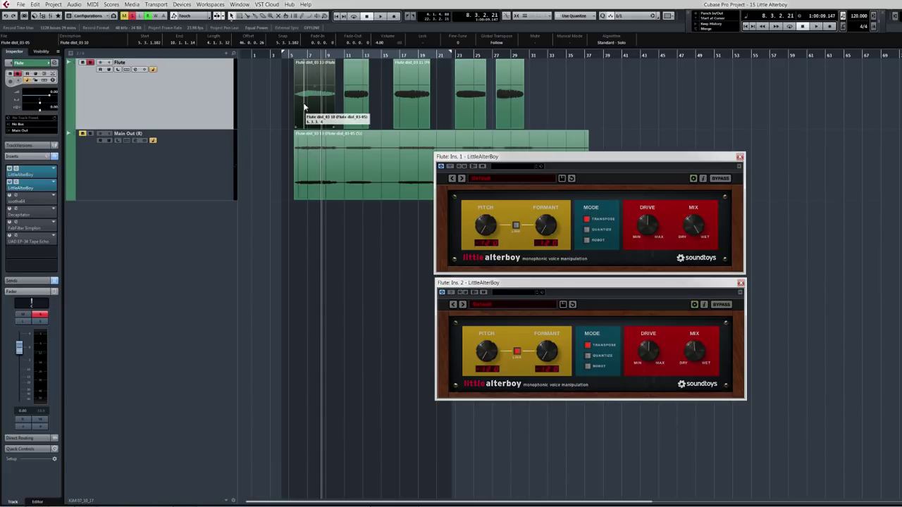
- Select the Main Out (R) audio and play it briefly, stopping at bar 6
{"action": "left_click", "coordinate": [309, 163]}
{"action": "key", "text": "space"}
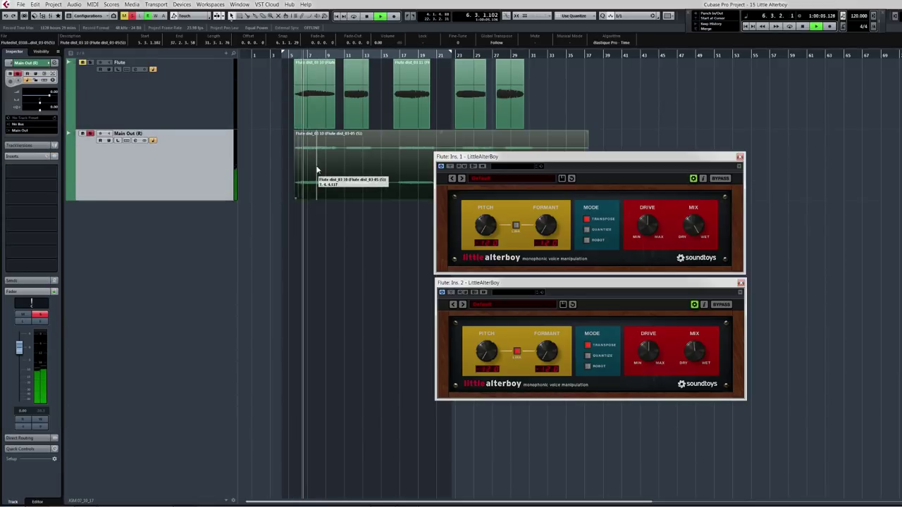
{"action": "key", "text": "space"}
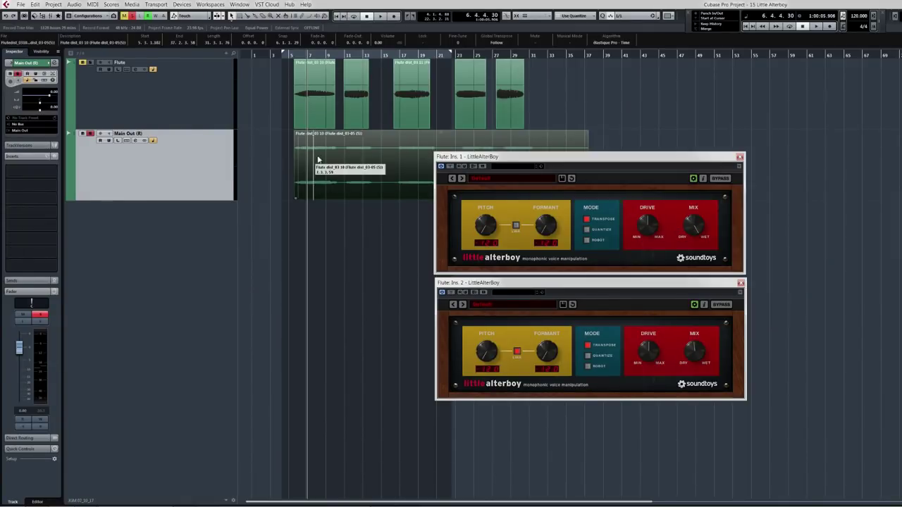
- Adjust the first Flute LittleAlterBoy's Mix knob during playback
{"action": "left_click", "coordinate": [317, 112]}
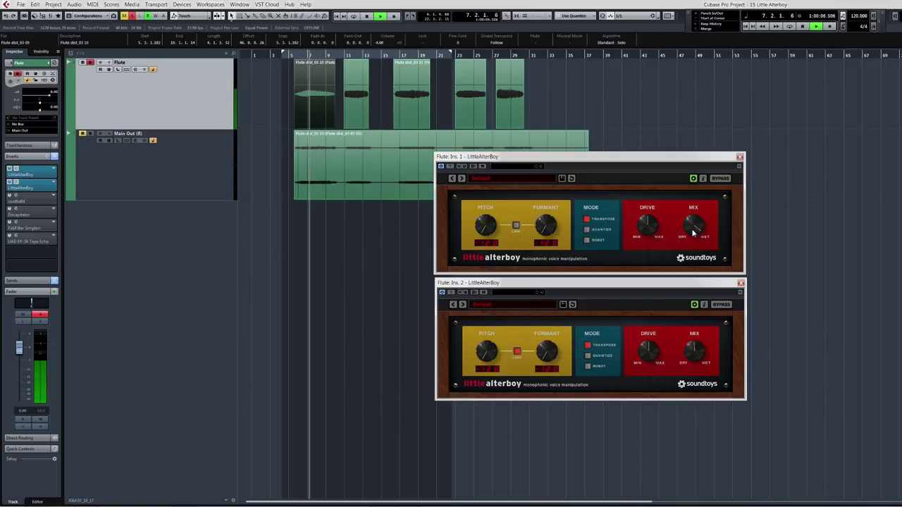
{"action": "left_click_drag", "start_coordinate": [694, 227], "coordinate": [693, 254]}
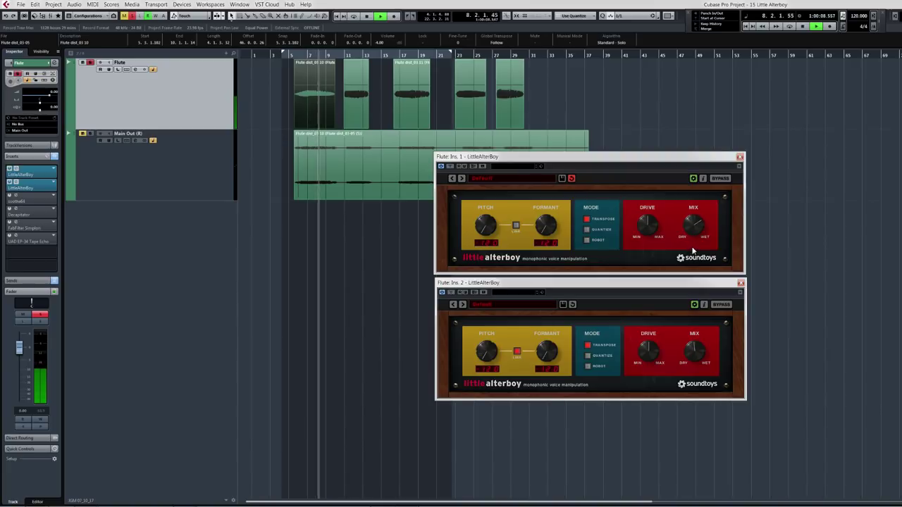
{"action": "key", "text": "space"}
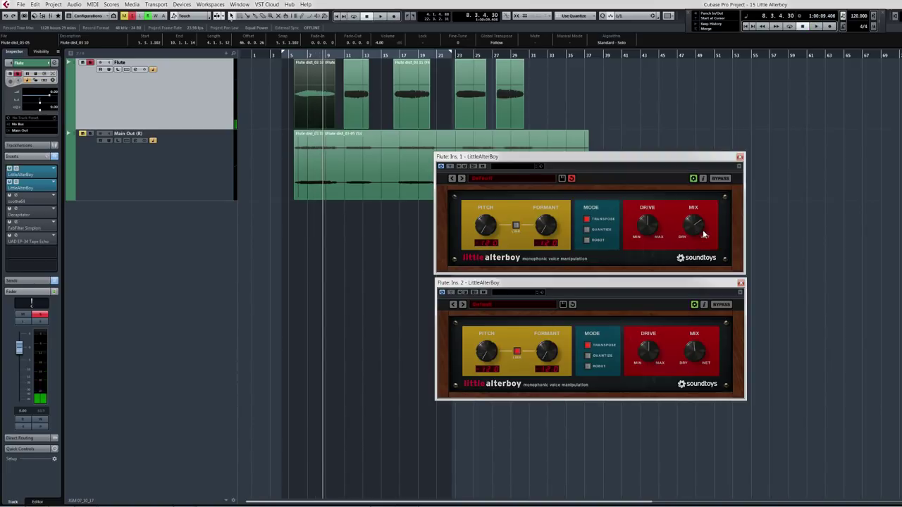
- Replay the flute passage to about bar 8 and return the playhead to bar 5
{"action": "key", "text": "space"}
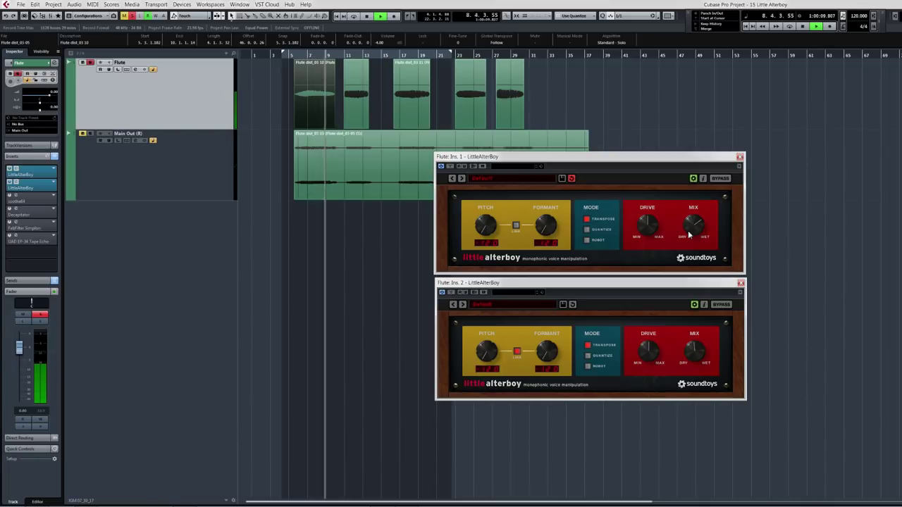
{"action": "key", "text": "space"}
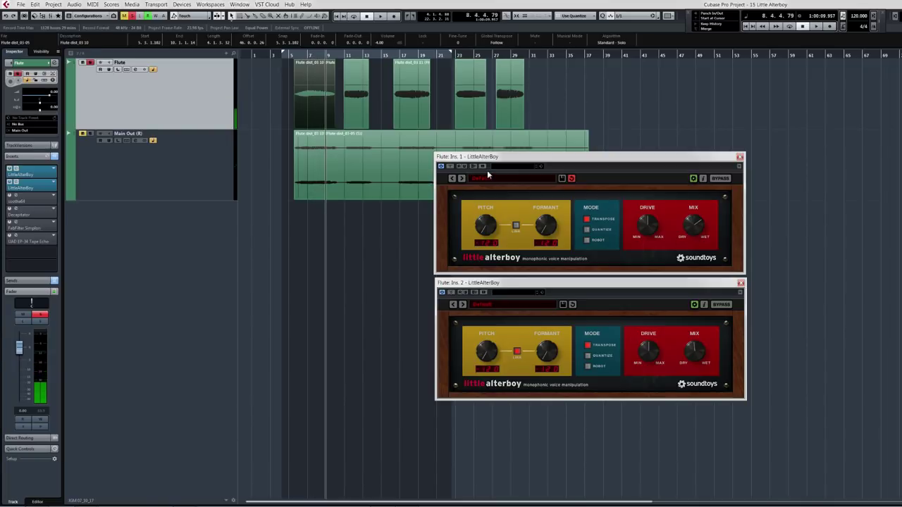
{"action": "key", "text": "KP_0"}
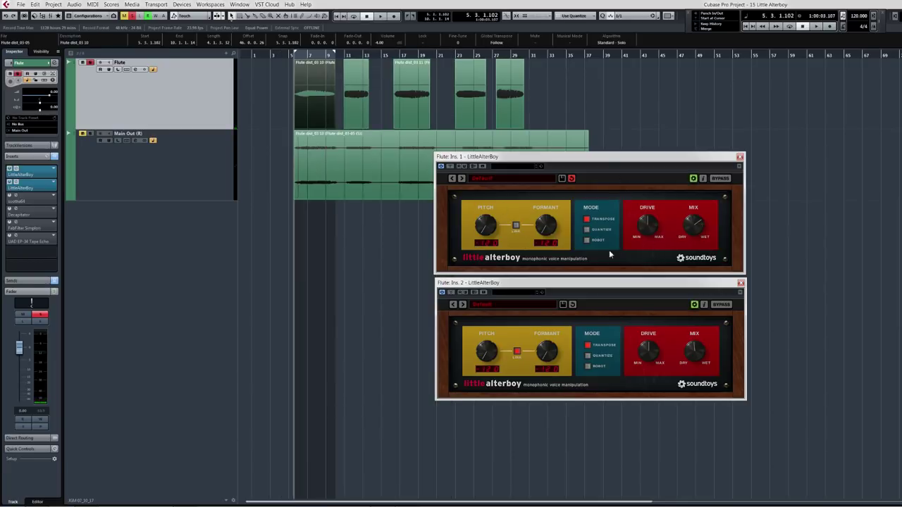
{"action": "left_click", "coordinate": [8, 200]}
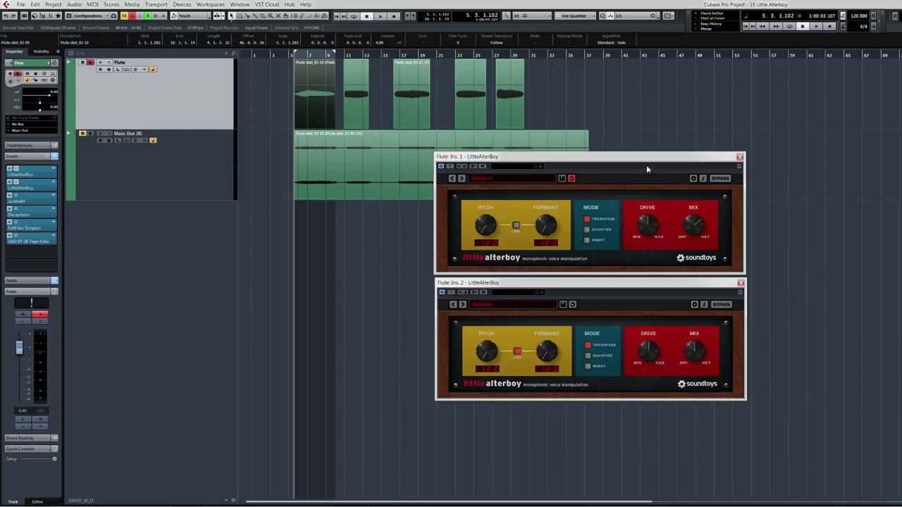
{"action": "left_click", "coordinate": [690, 227]}
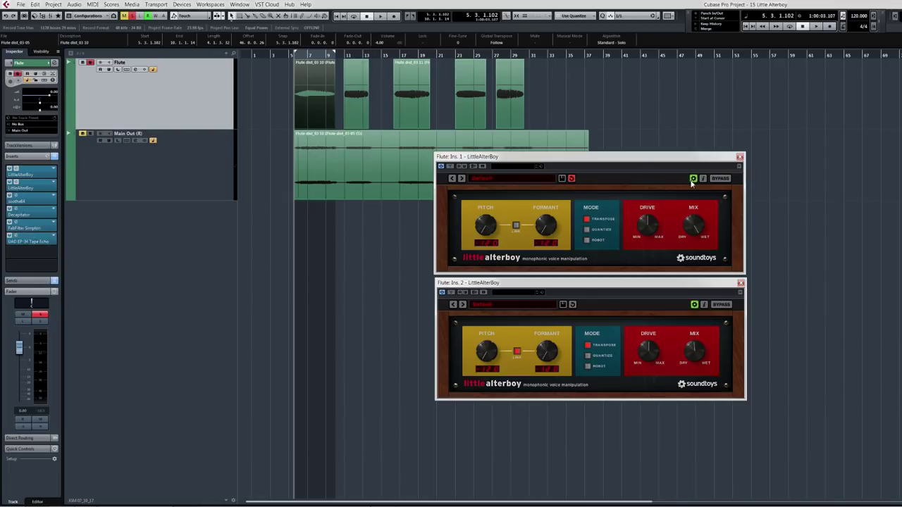
{"action": "key", "text": "space"}
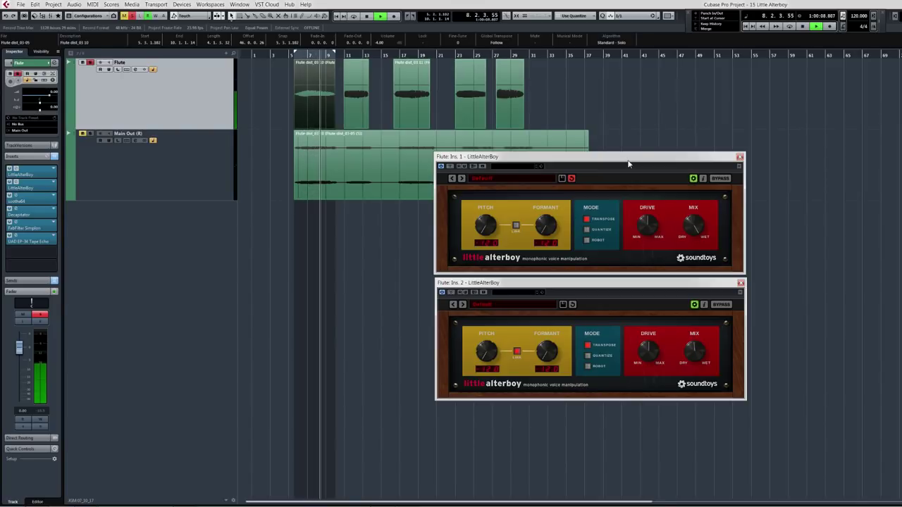
{"action": "key", "text": "space"}
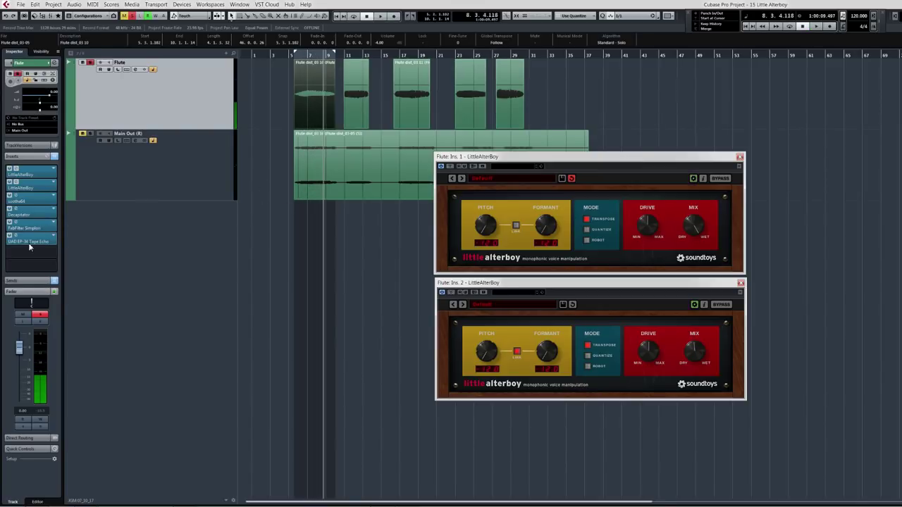
{"action": "left_click", "coordinate": [9, 239]}
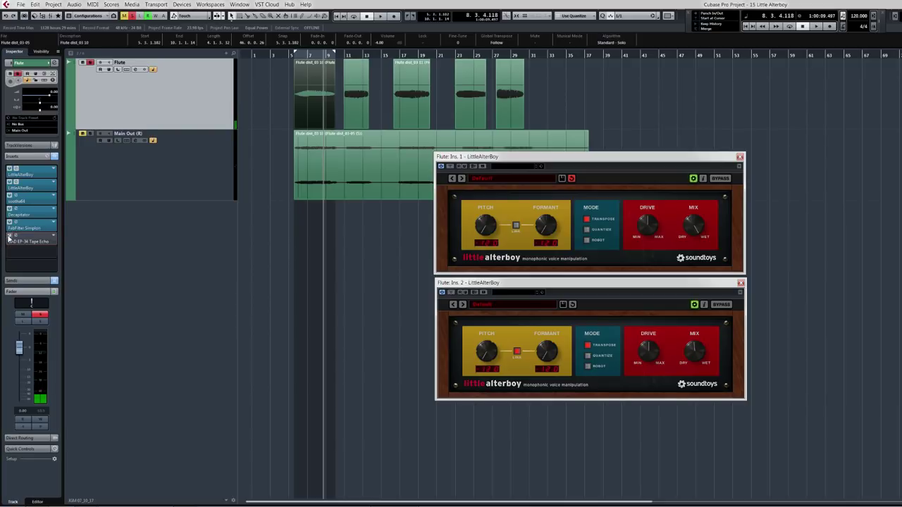
{"action": "left_click", "coordinate": [9, 209]}
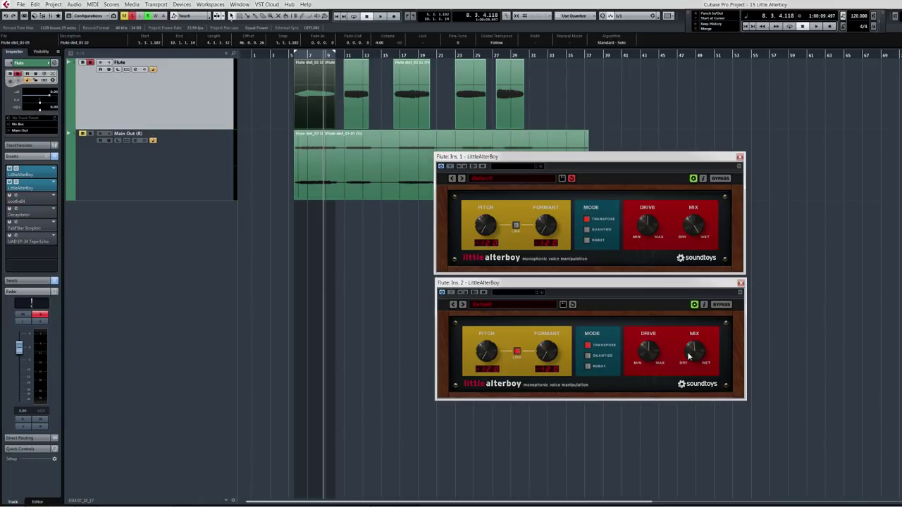
{"action": "key", "text": "space"}
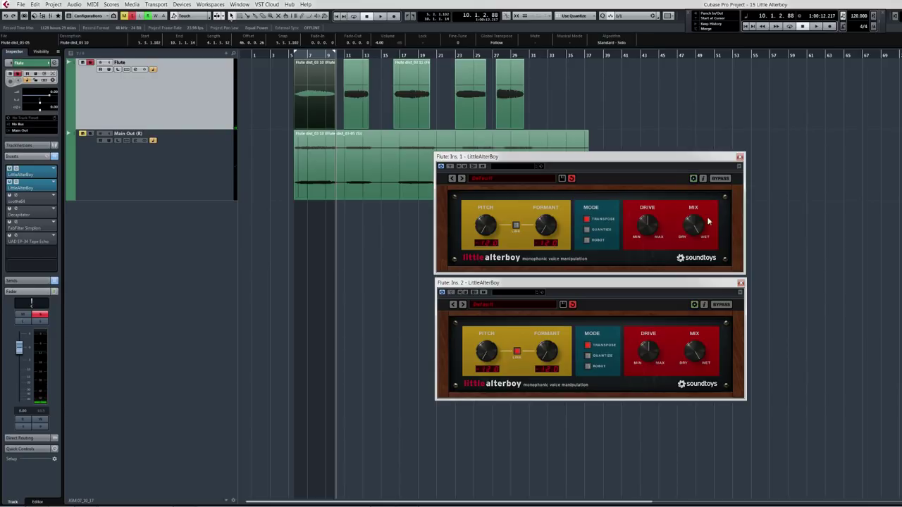
- Bypass the second LittleAlterBoy and link pitch and formant on the first, from bar 5
{"action": "left_click", "coordinate": [9, 182]}
{"action": "left_click", "coordinate": [294, 56]}
{"action": "left_click", "coordinate": [518, 225]}
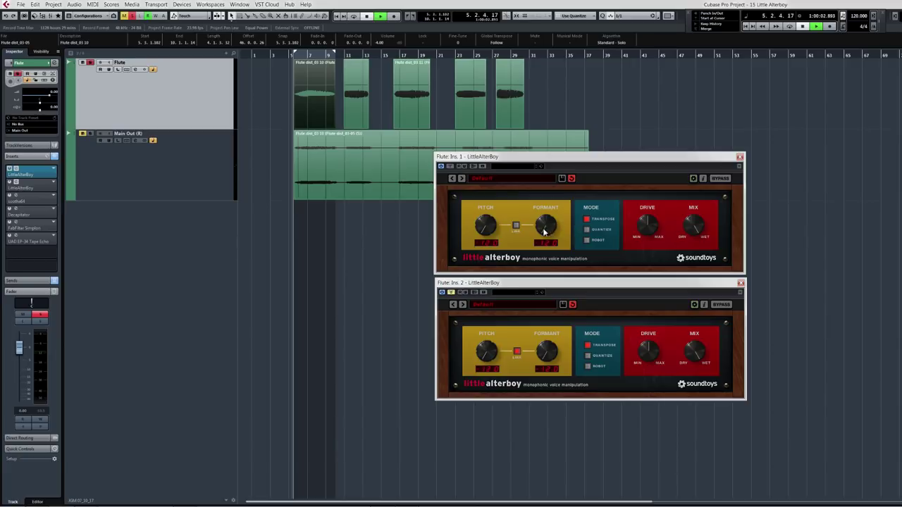
- Audition the flute passage several times to compare link settings, stopping at bar 9
{"action": "key", "text": "space"}
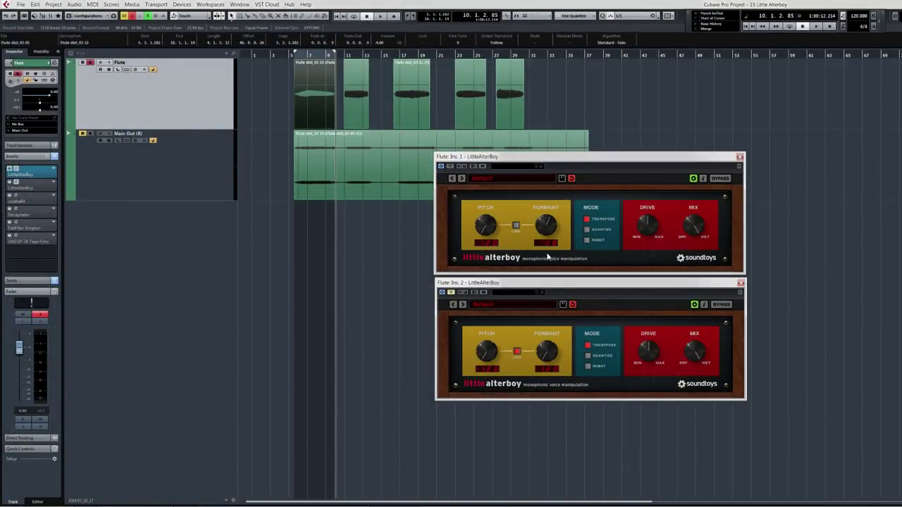
{"action": "key", "text": "space"}
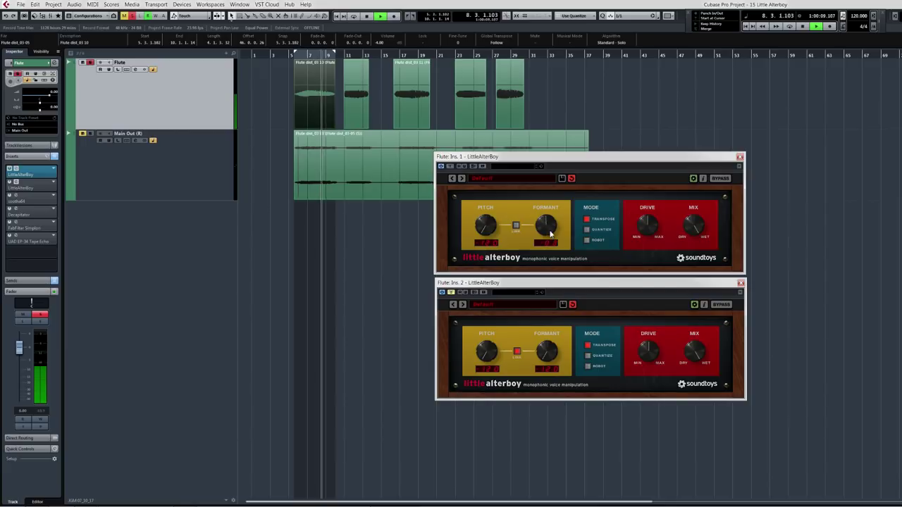
{"action": "key", "text": "space"}
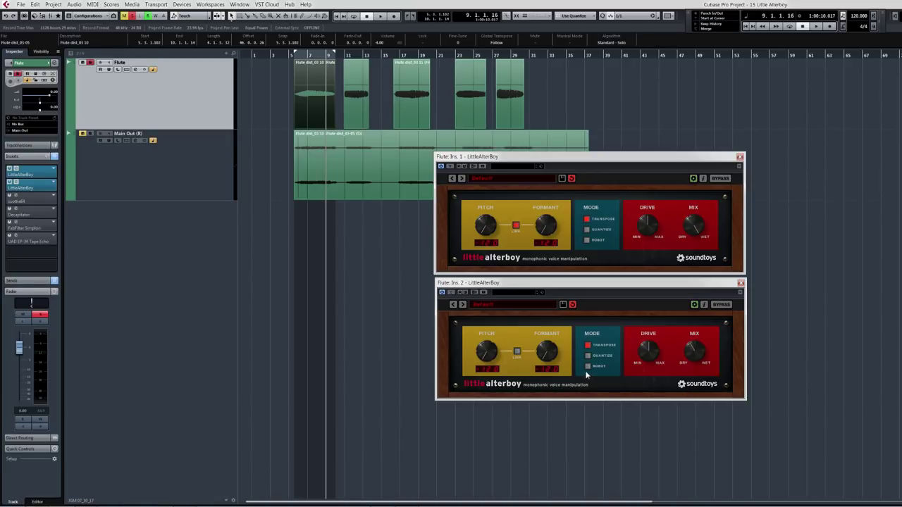
{"action": "key", "text": "space"}
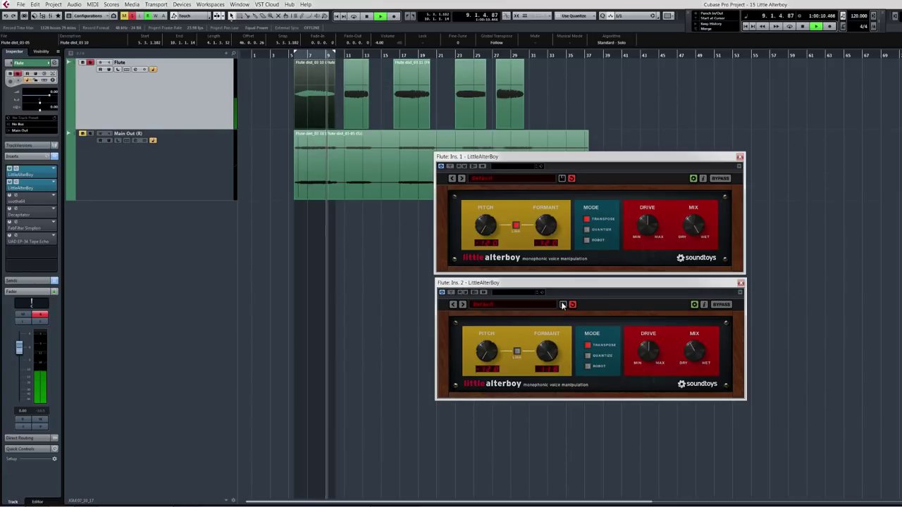
{"action": "key", "text": "space"}
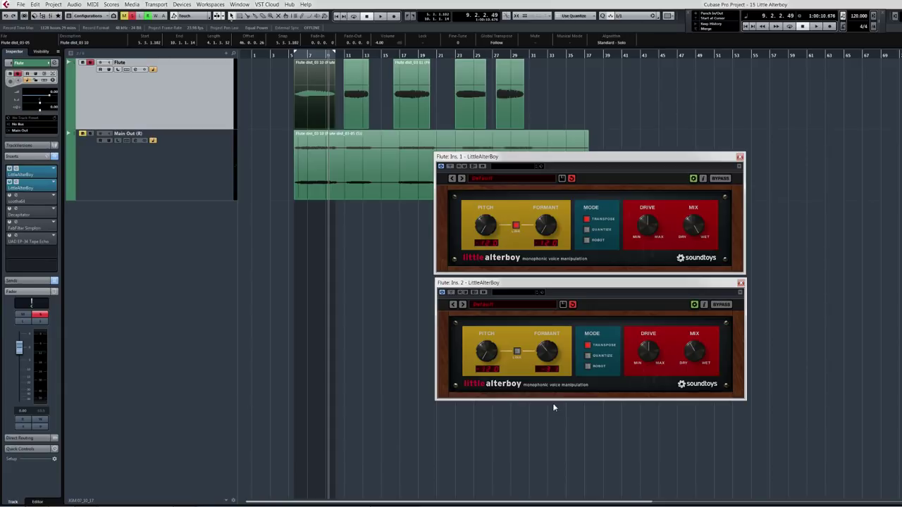
- Close the plug-in windows, hide Flute and Main Out (R), and show Coconut Shakers
{"action": "key", "text": "ctrl+w"}
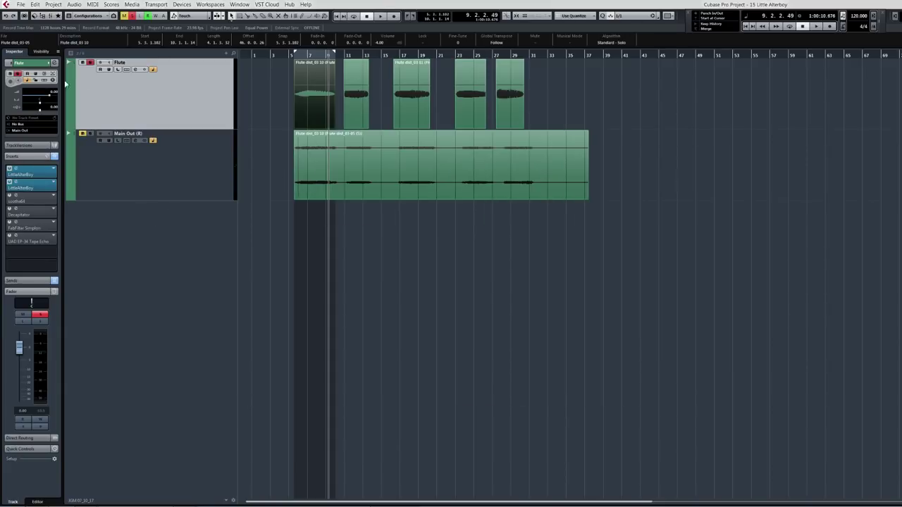
{"action": "left_click", "coordinate": [42, 52]}
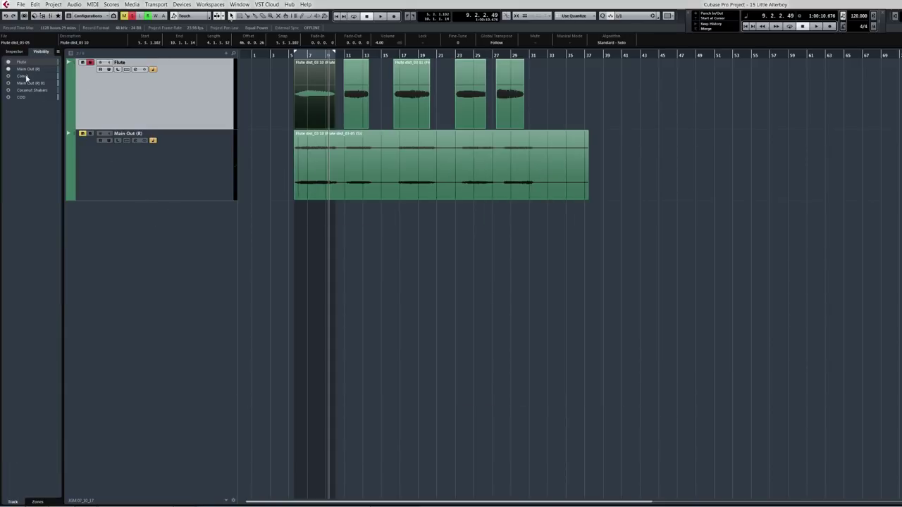
{"action": "left_click", "coordinate": [27, 76]}
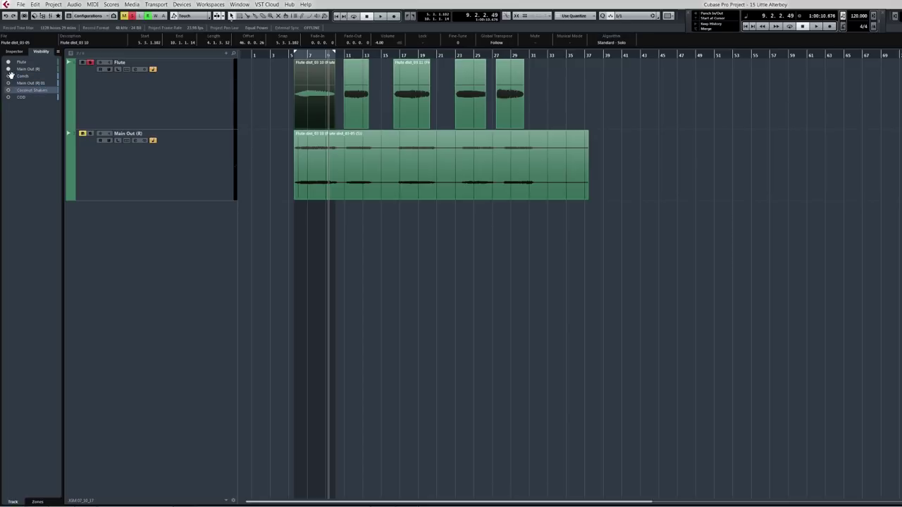
{"action": "left_click", "coordinate": [7, 69]}
{"action": "left_click", "coordinate": [8, 62]}
{"action": "left_click", "coordinate": [9, 90]}
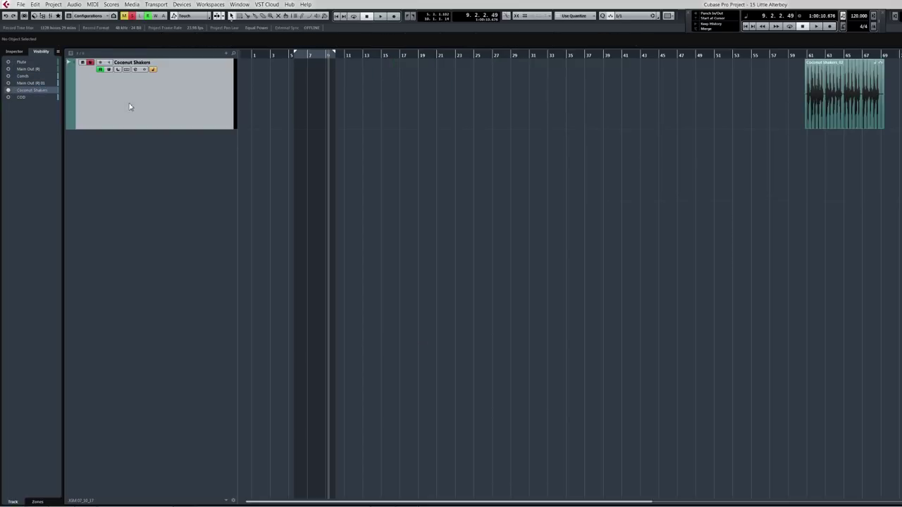
- Set the locators to the Coconut Shakers_02 clip spanning bars 61–69
{"action": "scroll", "coordinate": [850, 127], "scroll_direction": "right", "scroll_amount": 5}
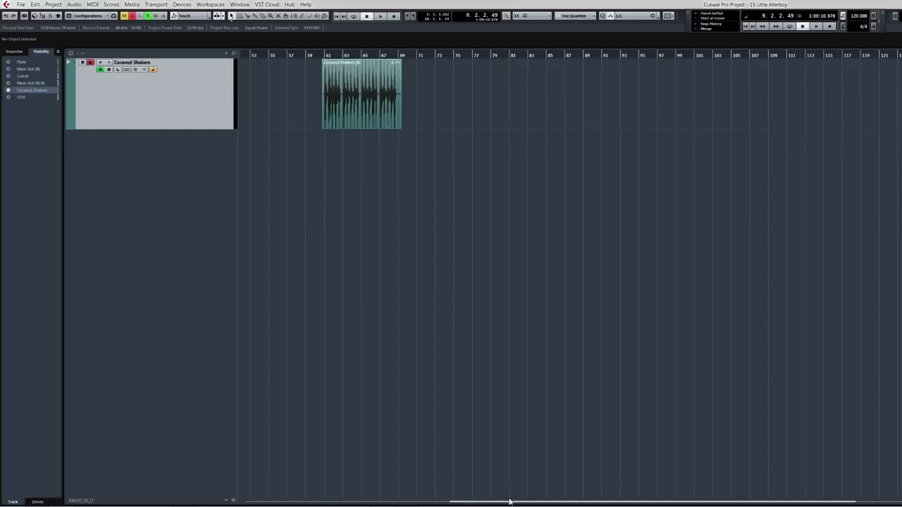
{"action": "left_click_drag", "start_coordinate": [511, 504], "coordinate": [535, 503]}
{"action": "left_click", "coordinate": [299, 101]}
{"action": "key", "text": "p"}
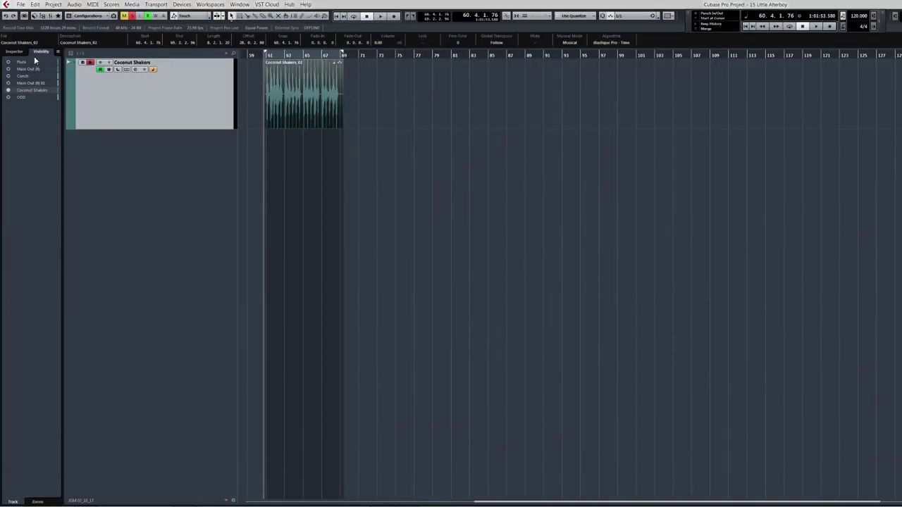
- Bypass all Coconut Shakers inserts and play the clip dry to bar 64
{"action": "left_click", "coordinate": [19, 53]}
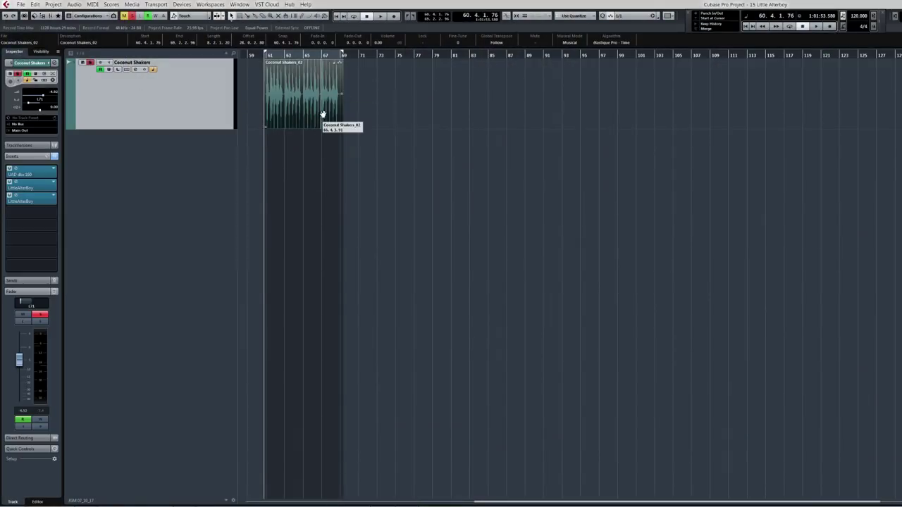
{"action": "left_click", "coordinate": [55, 156]}
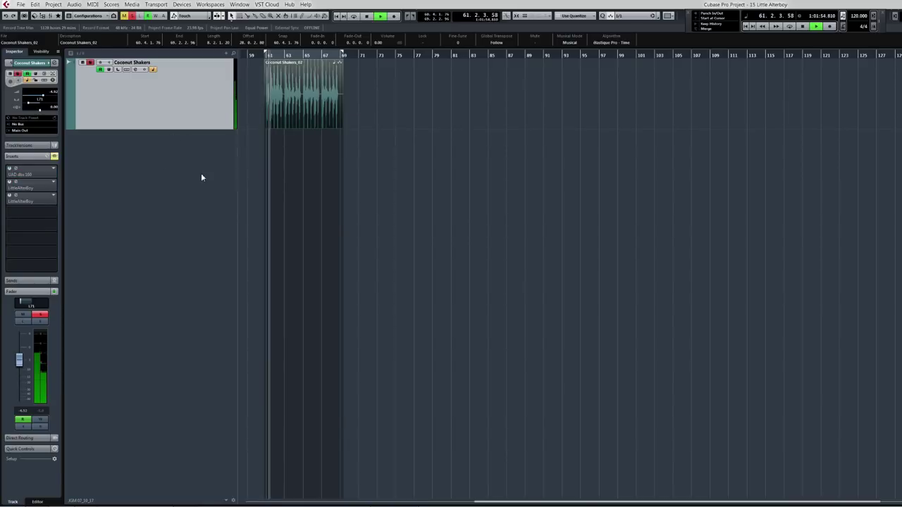
{"action": "key", "text": "h"}
{"action": "scroll", "coordinate": [373, 261], "scroll_direction": "right", "scroll_amount": 10}
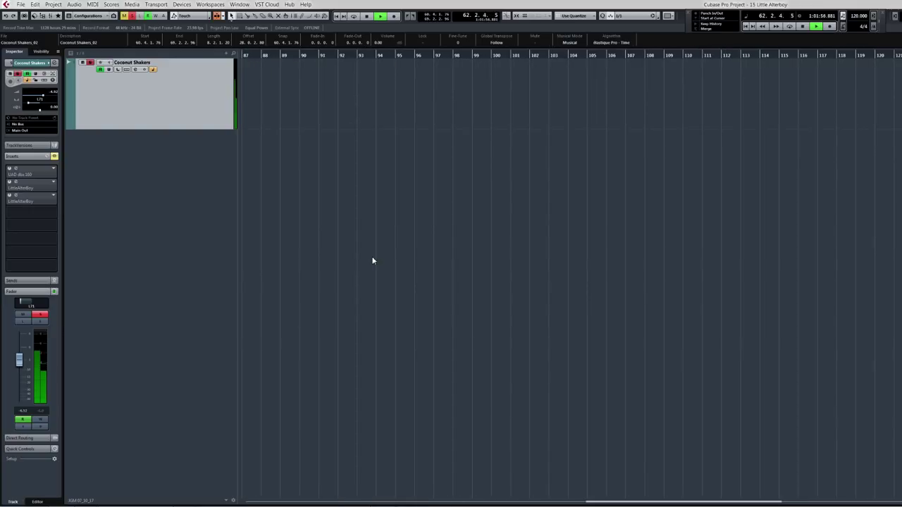
{"action": "key", "text": "f"}
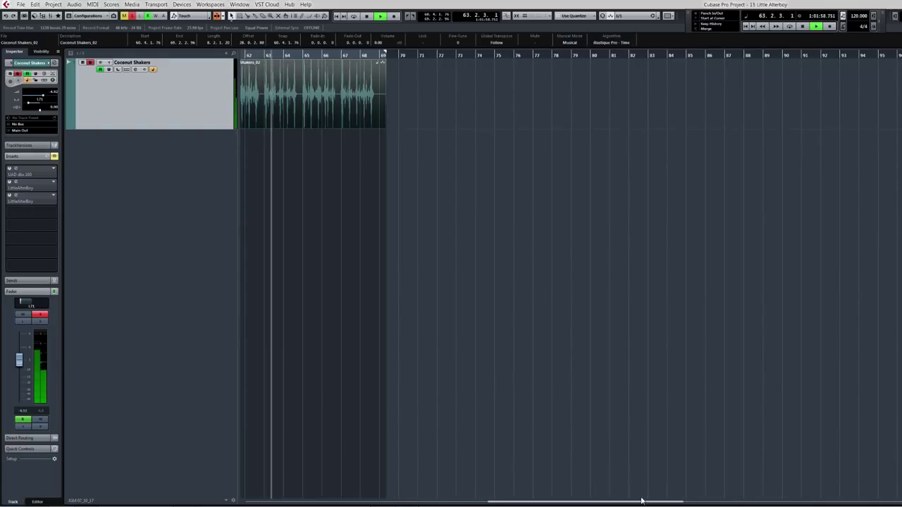
{"action": "left_click_drag", "start_coordinate": [643, 504], "coordinate": [637, 504]}
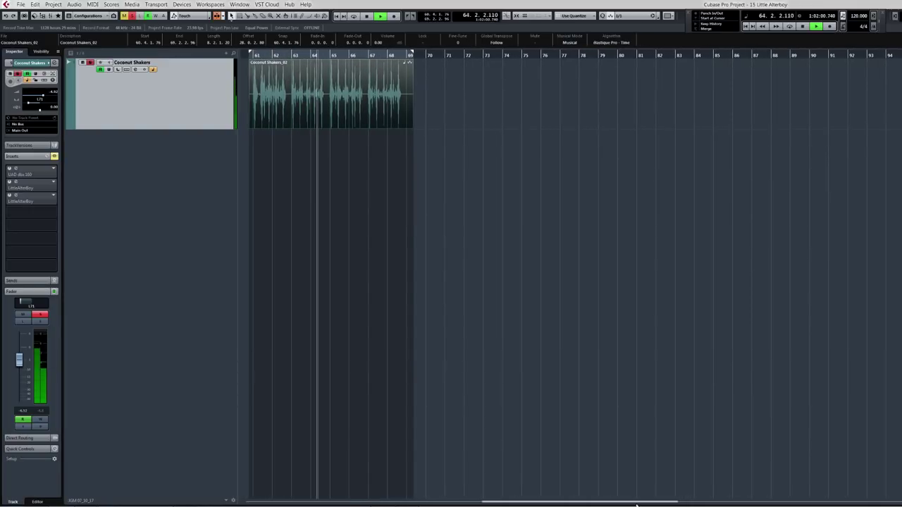
{"action": "key", "text": "space"}
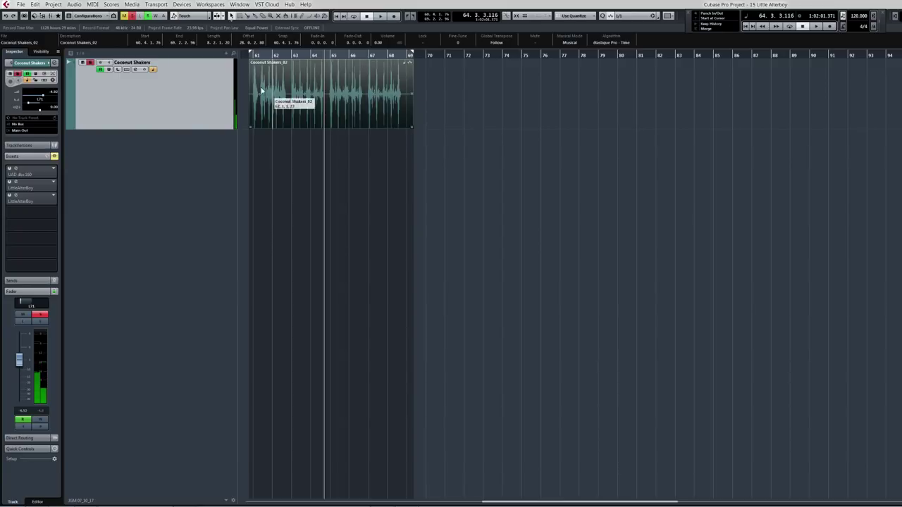
- Open the second-insert LittleAlterBoy editor on Coconut Shakers, reposition it, and start playback
{"action": "left_click", "coordinate": [28, 187]}
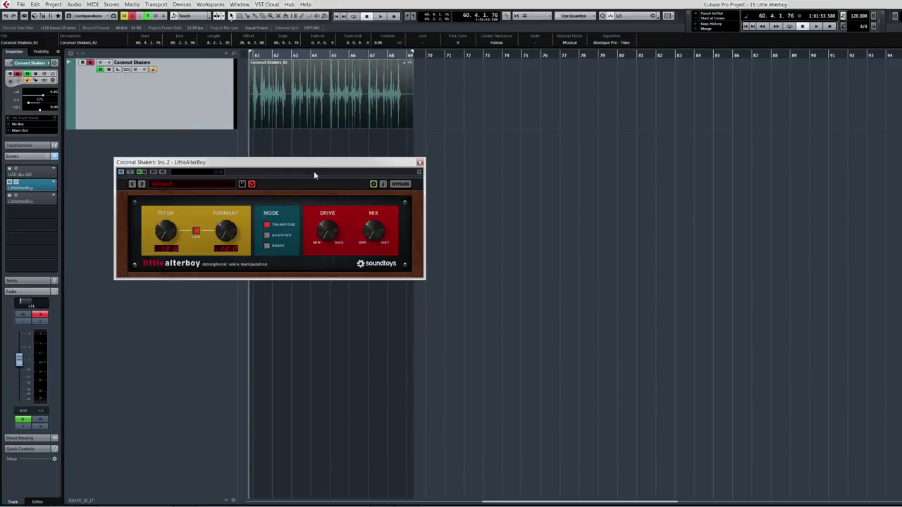
{"action": "left_click_drag", "start_coordinate": [315, 169], "coordinate": [290, 154]}
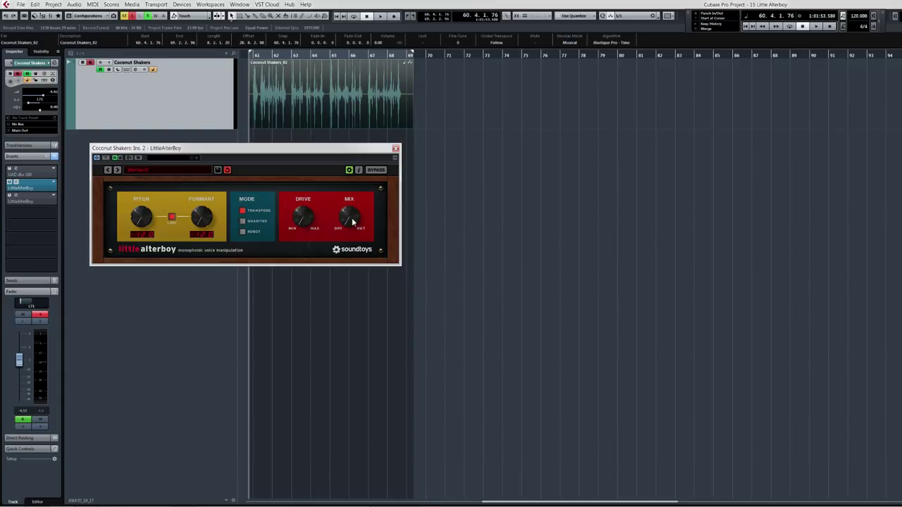
{"action": "key", "text": "space"}
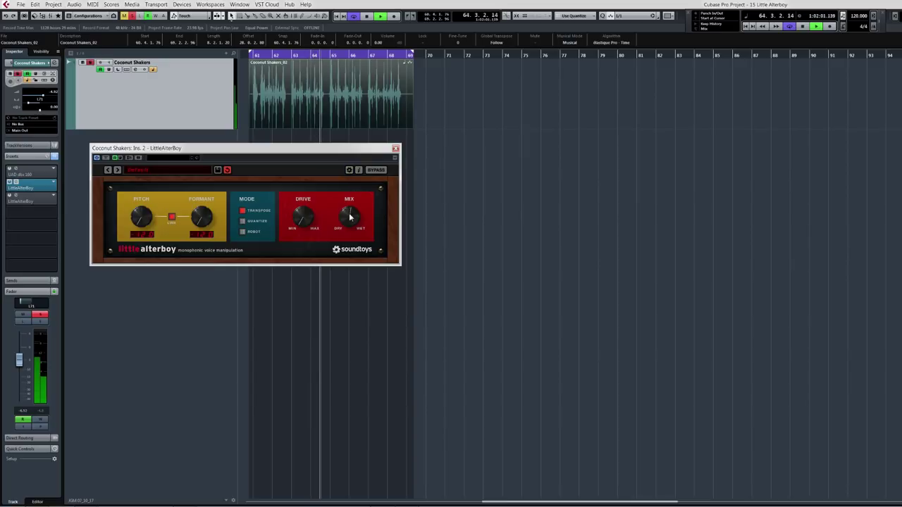
- Turn the Mix toward wet and raise the Drive while the shaker plays
{"action": "left_click_drag", "start_coordinate": [350, 218], "coordinate": [344, 219]}
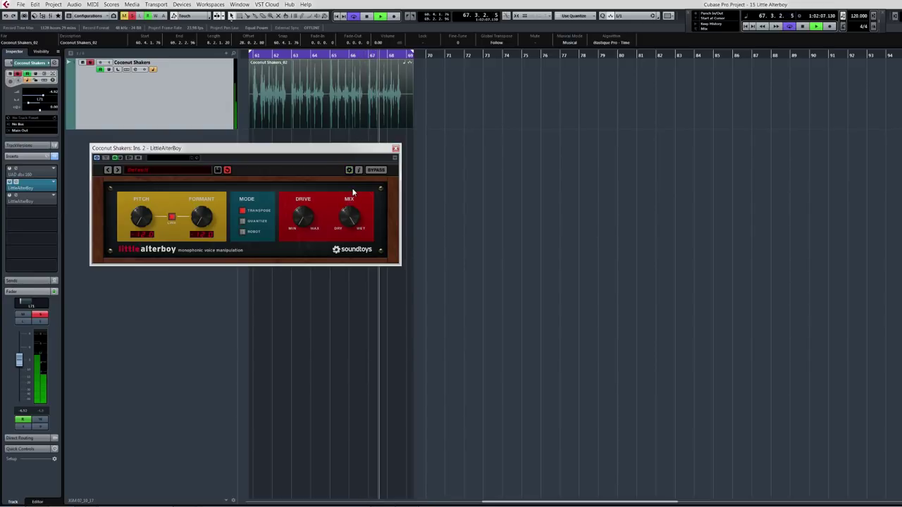
{"action": "left_click_drag", "start_coordinate": [303, 218], "coordinate": [304, 224]}
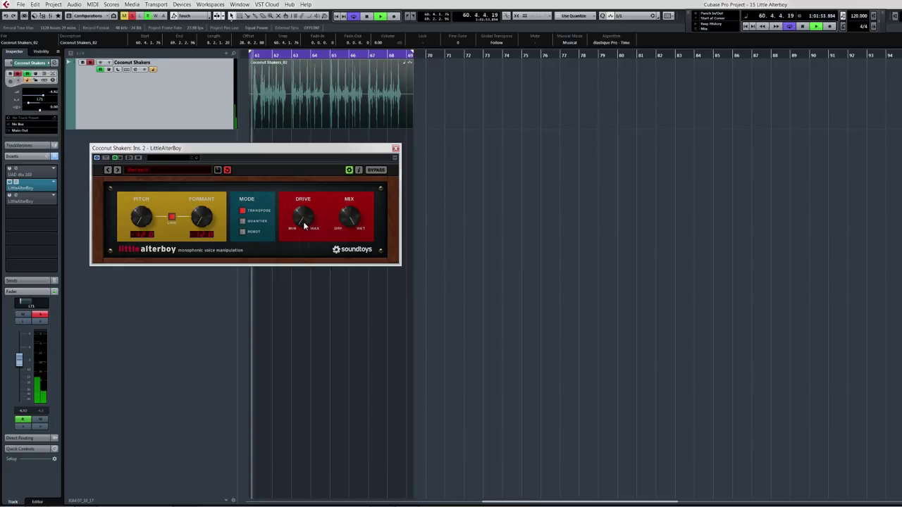
{"action": "left_click_drag", "start_coordinate": [303, 221], "coordinate": [304, 198]}
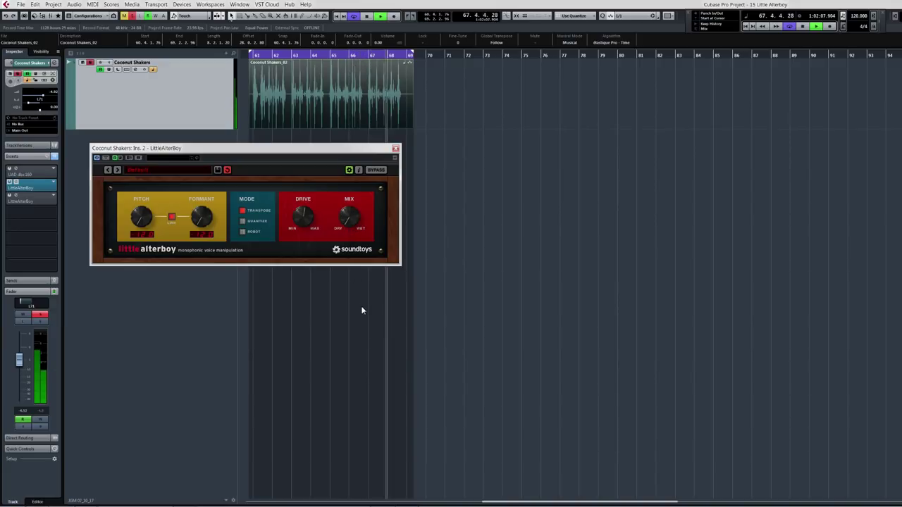
{"action": "key", "text": "space"}
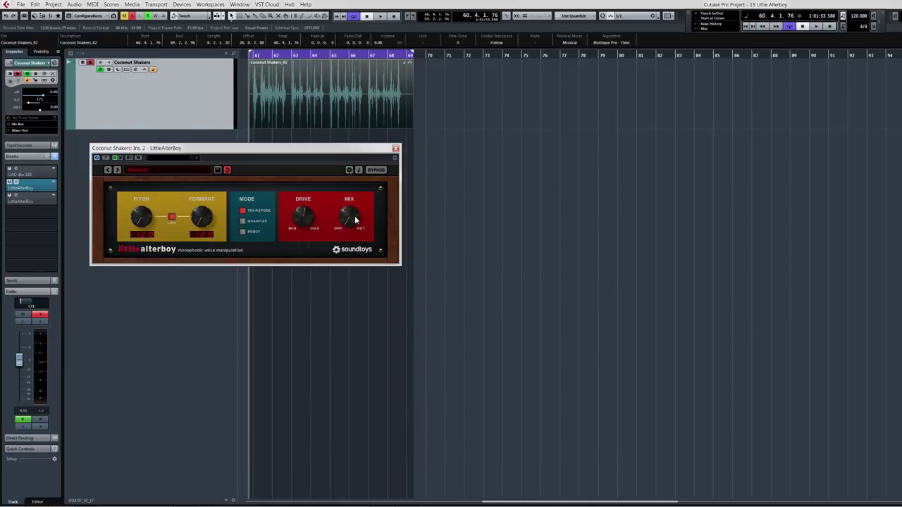
- Open the third-insert LittleAlterBoy editor and place it below the second
{"action": "left_click", "coordinate": [31, 202]}
{"action": "left_click_drag", "start_coordinate": [301, 253], "coordinate": [307, 284]}
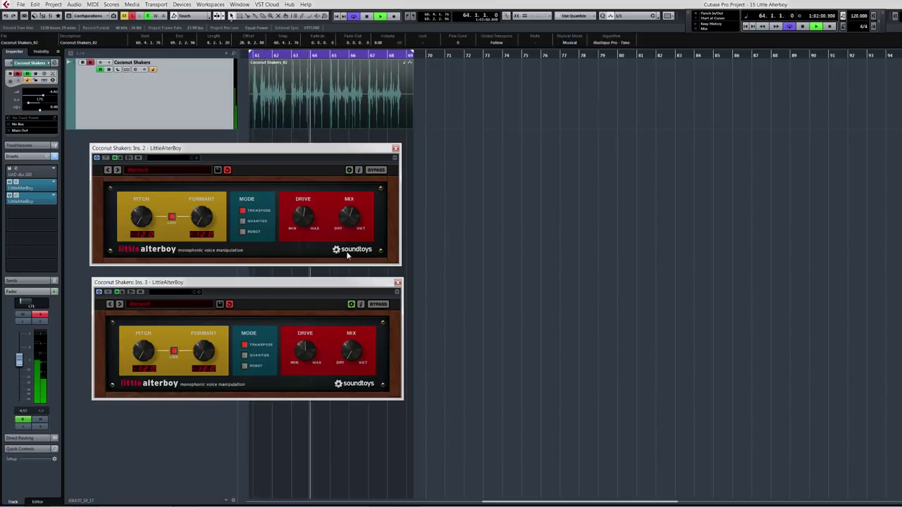
{"action": "key", "text": "space"}
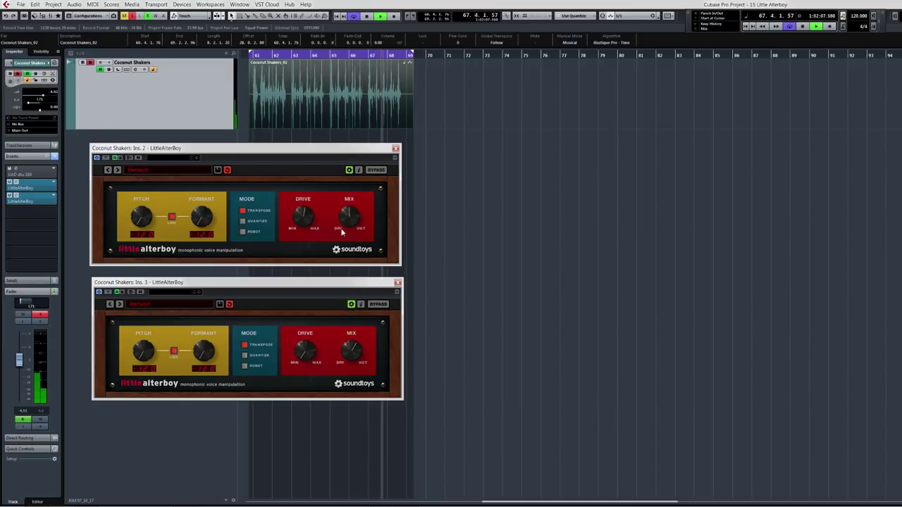
- Audition the shaker again, then replay it with all Coconut Shakers inserts bypassed
{"action": "key", "text": "space"}
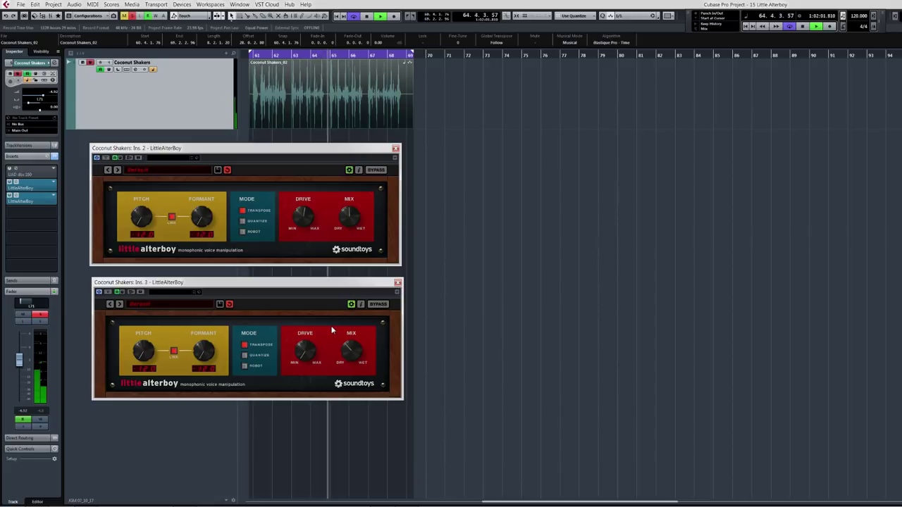
{"action": "key", "text": "space"}
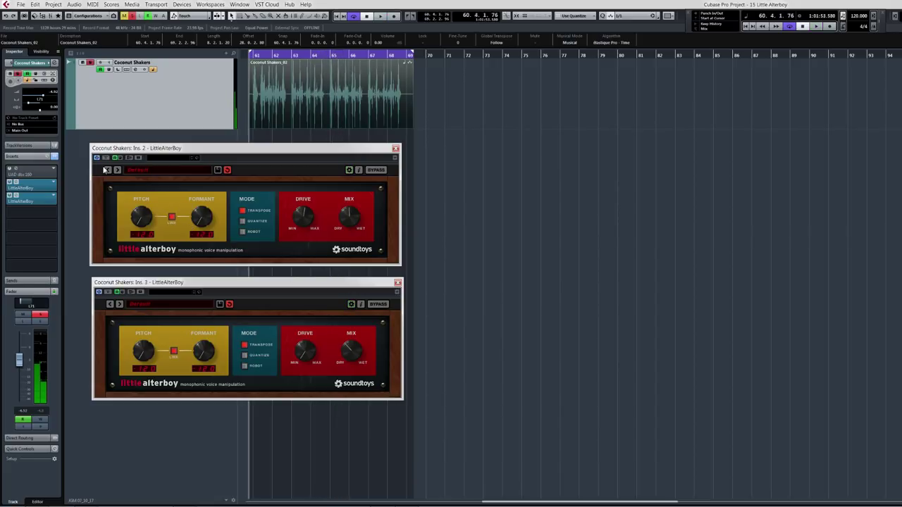
{"action": "left_click", "coordinate": [56, 156]}
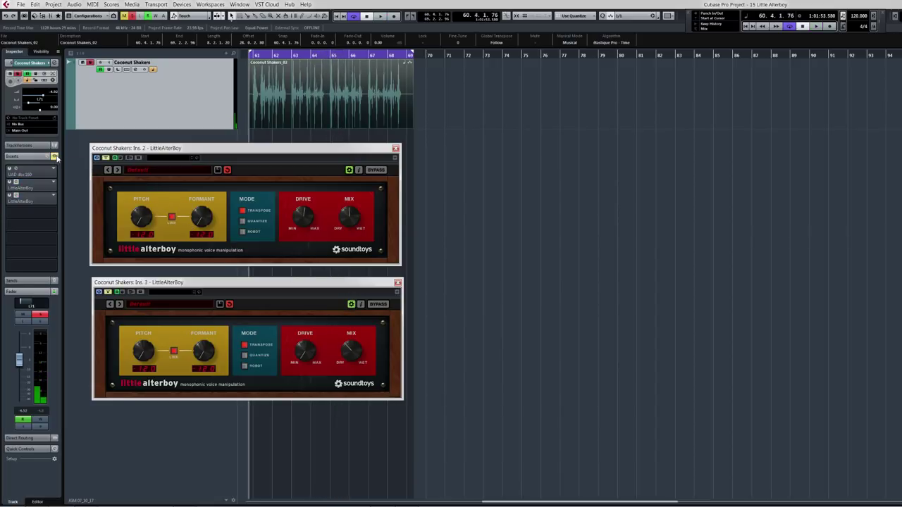
{"action": "key", "text": "space"}
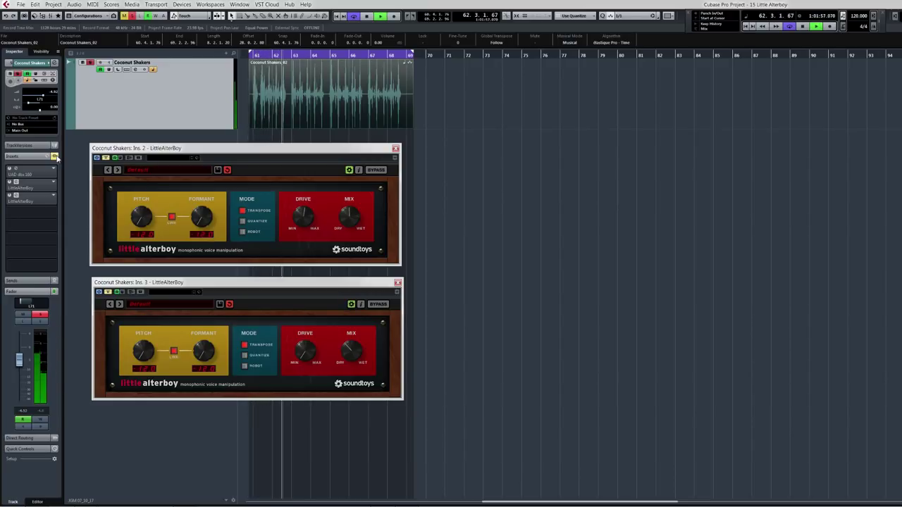
- Re-enable the Coconut Shakers inserts and unlink Pitch and Formant on the upper LittleAlterBoy
{"action": "key", "text": "space"}
{"action": "left_click", "coordinate": [55, 156]}
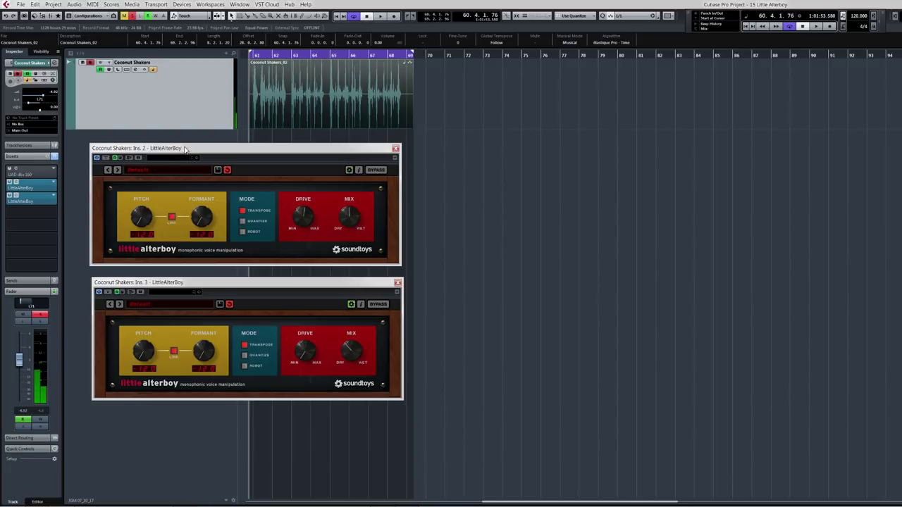
{"action": "left_click", "coordinate": [172, 218]}
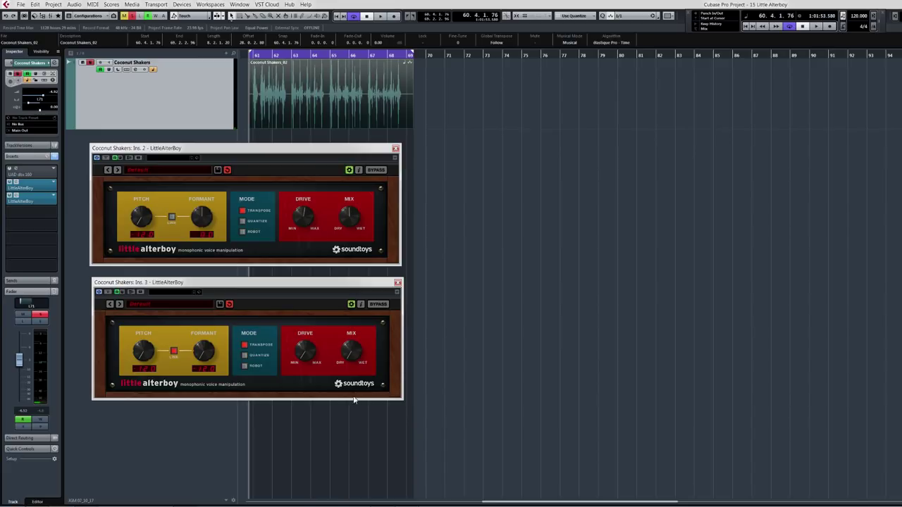
- Lower the upper LittleAlterBoy's Formant during playback, audition it, then close both editors
{"action": "key", "text": "space"}
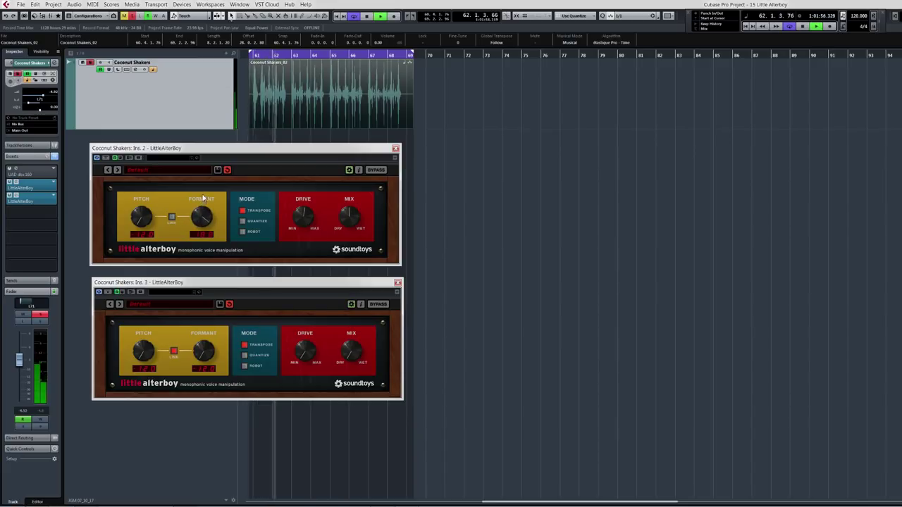
{"action": "left_click_drag", "start_coordinate": [203, 199], "coordinate": [202, 250]}
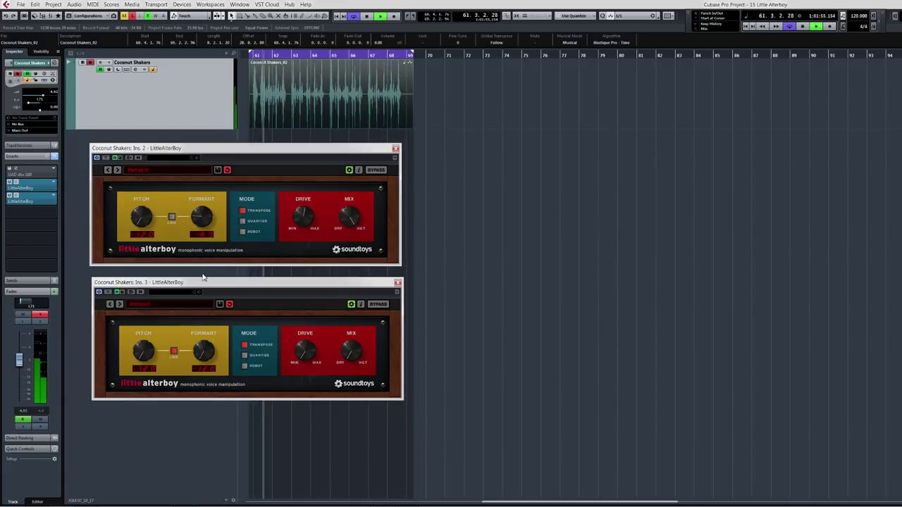
{"action": "key", "text": "space"}
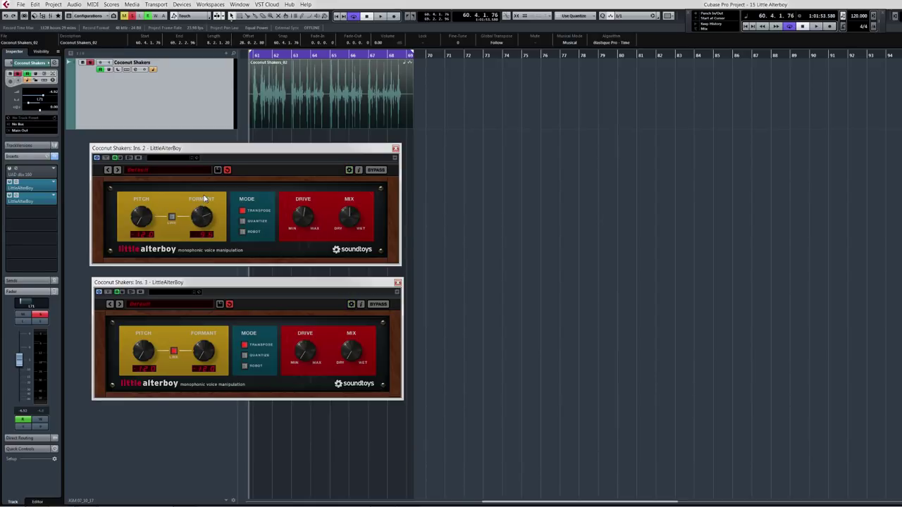
{"action": "key", "text": "space"}
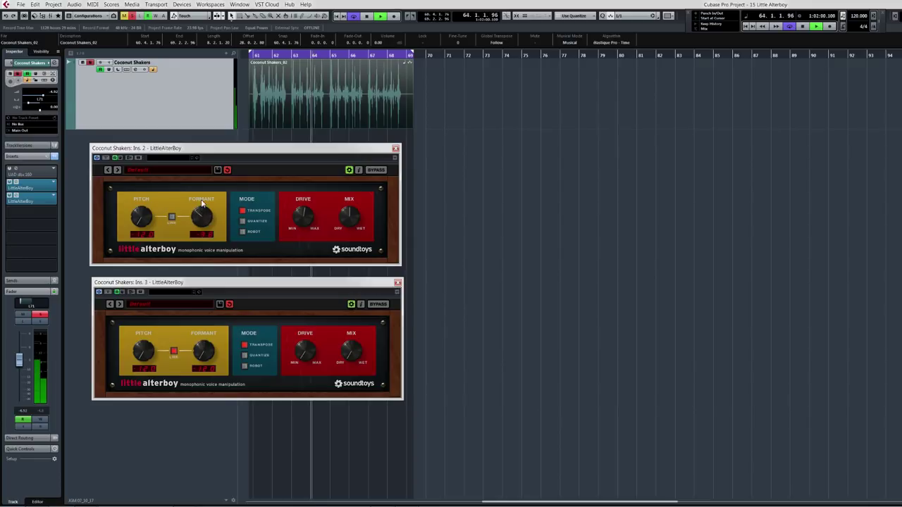
{"action": "key", "text": "space"}
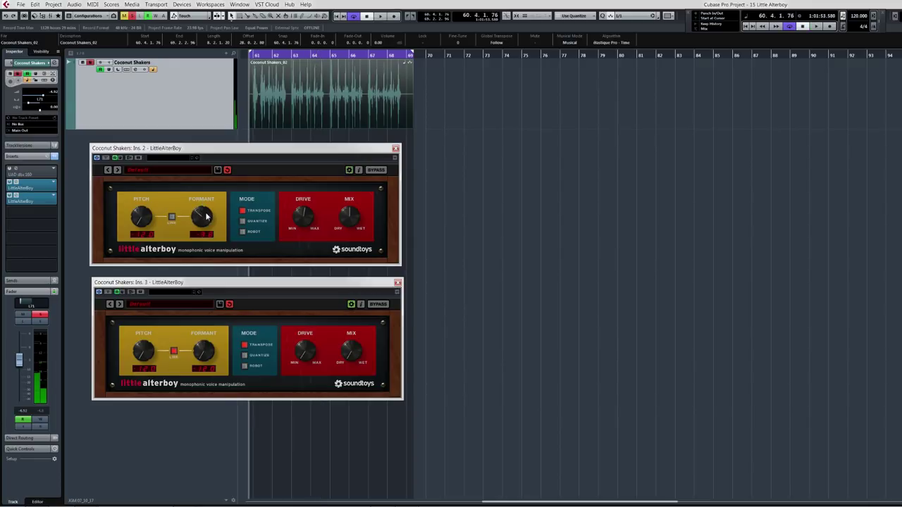
{"action": "key", "text": "Escape"}
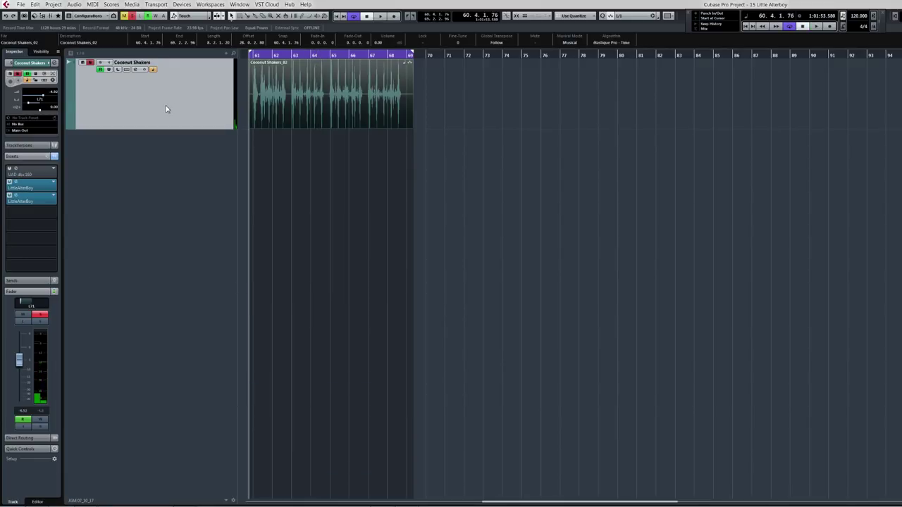
- Show the COD track, select its COD_01 event, and move the cursor to its start
{"action": "left_click", "coordinate": [42, 52]}
{"action": "left_click", "coordinate": [10, 98]}
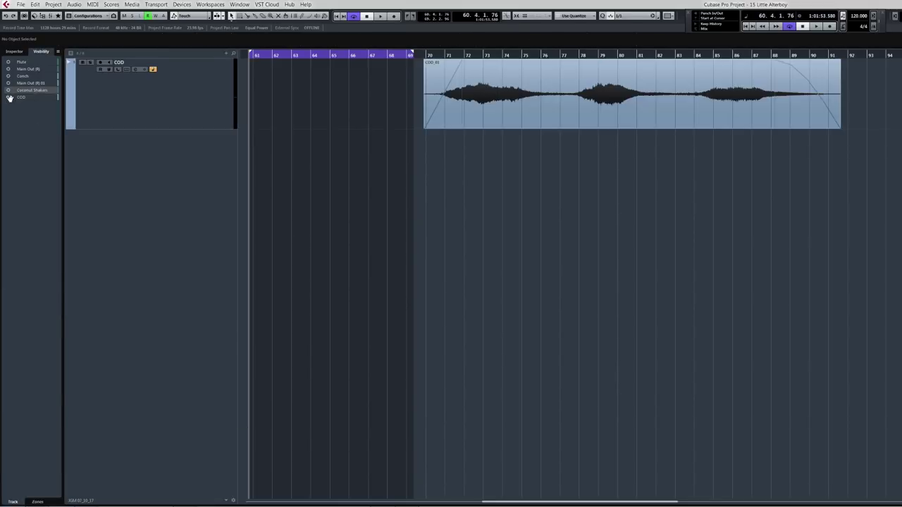
{"action": "left_click", "coordinate": [24, 98]}
{"action": "left_click", "coordinate": [521, 95]}
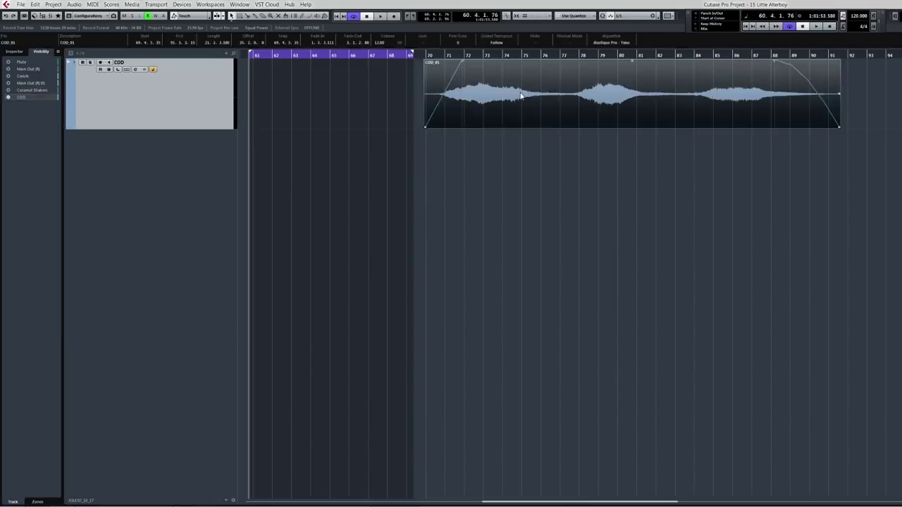
{"action": "key", "text": "l"}
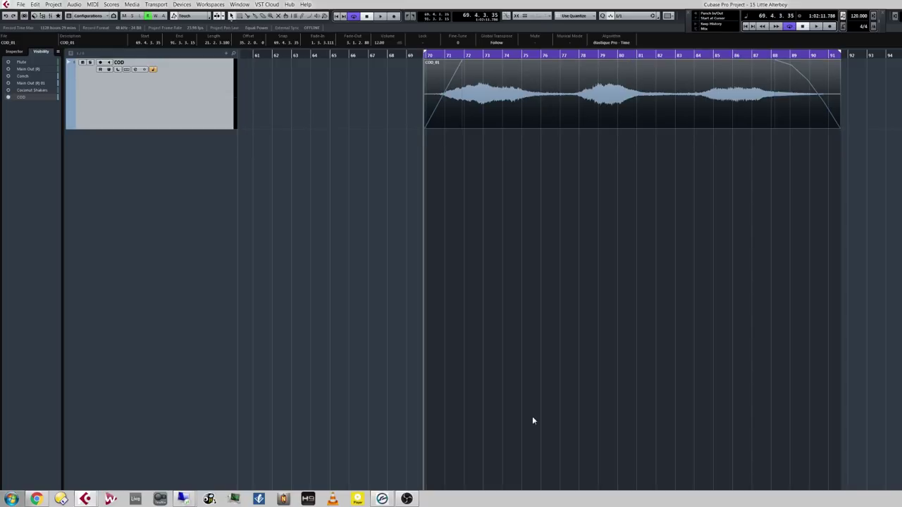
{"action": "left_click_drag", "start_coordinate": [575, 504], "coordinate": [610, 503]}
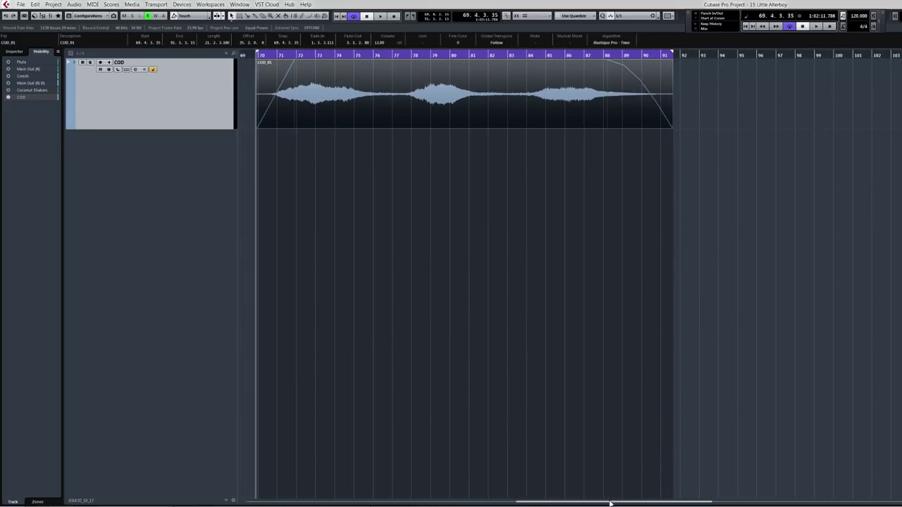
- Open the COD track's two LittleAlterBoy editors and stack them below the event
{"action": "left_click", "coordinate": [15, 52]}
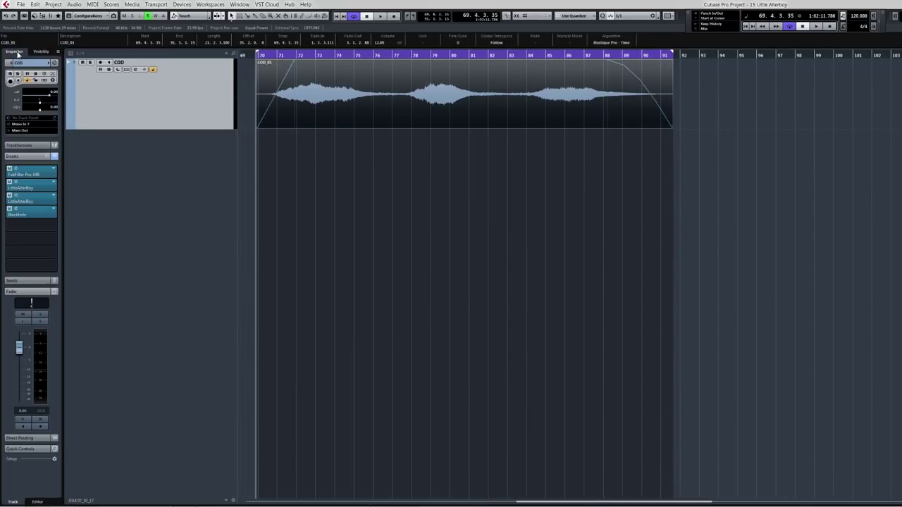
{"action": "left_click", "coordinate": [36, 185]}
{"action": "left_click", "coordinate": [38, 200]}
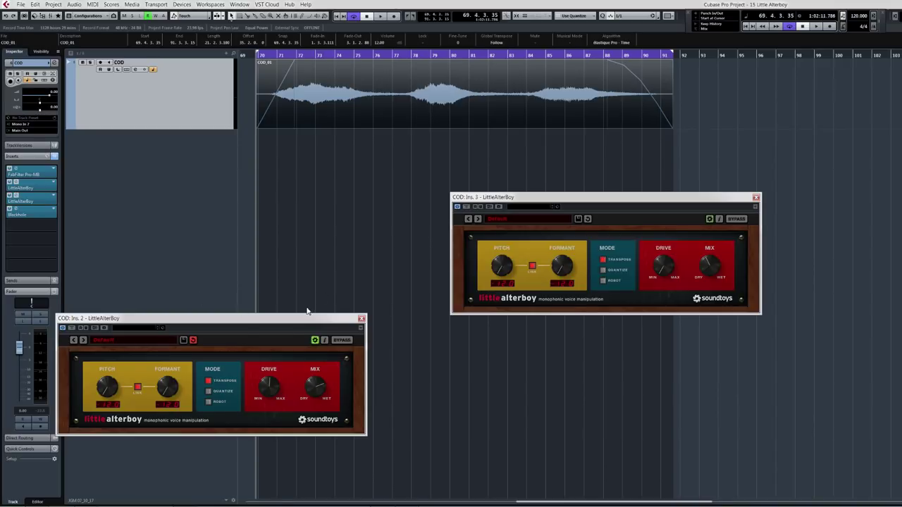
{"action": "left_click_drag", "start_coordinate": [306, 318], "coordinate": [339, 148]}
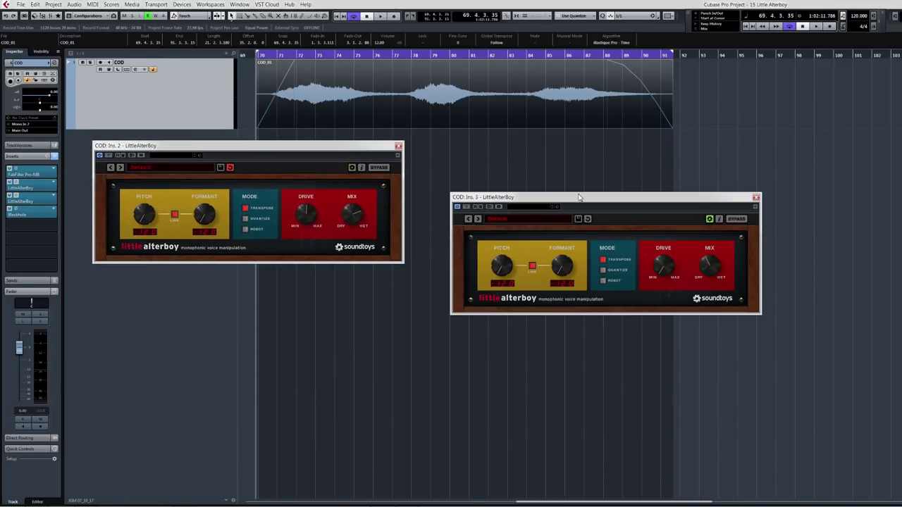
{"action": "left_click_drag", "start_coordinate": [596, 201], "coordinate": [236, 284]}
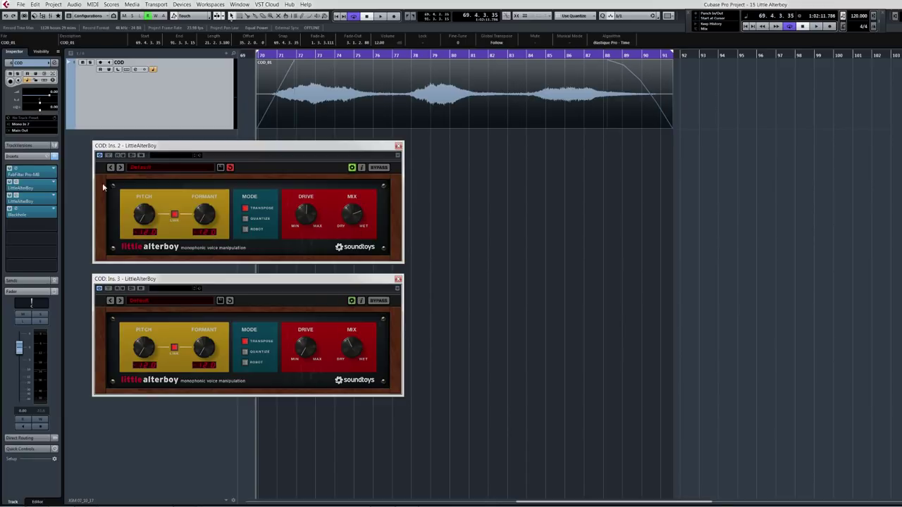
- Bypass Blackhole and both LittleAlterBoys on COD, then play COD_01 to about bar 75
{"action": "left_click", "coordinate": [9, 210]}
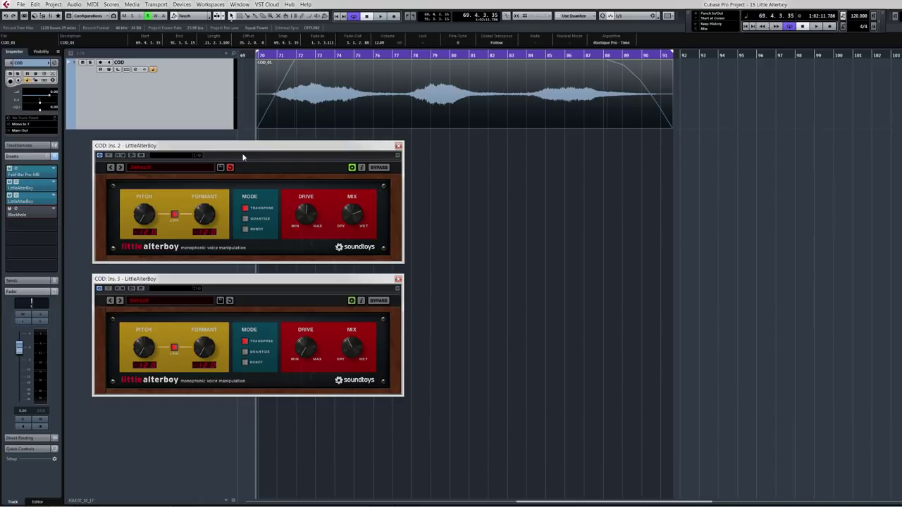
{"action": "left_click", "coordinate": [9, 183]}
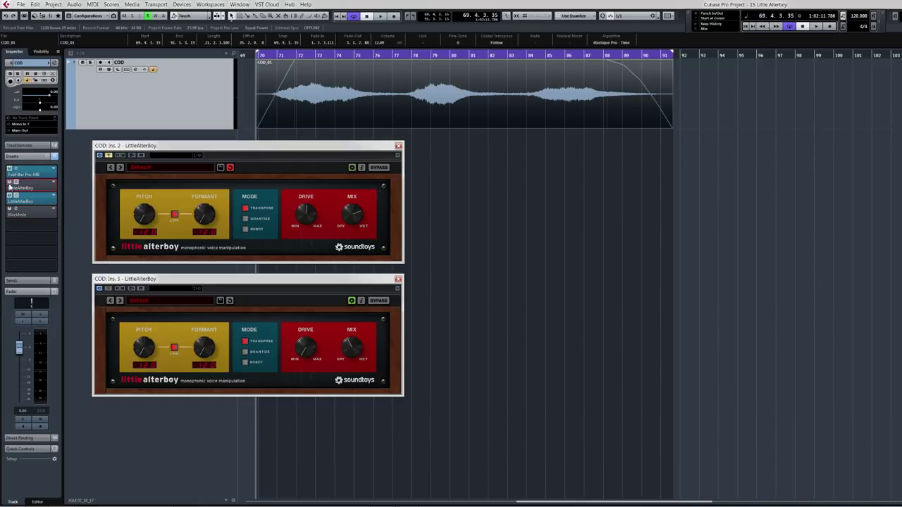
{"action": "left_click", "coordinate": [9, 196]}
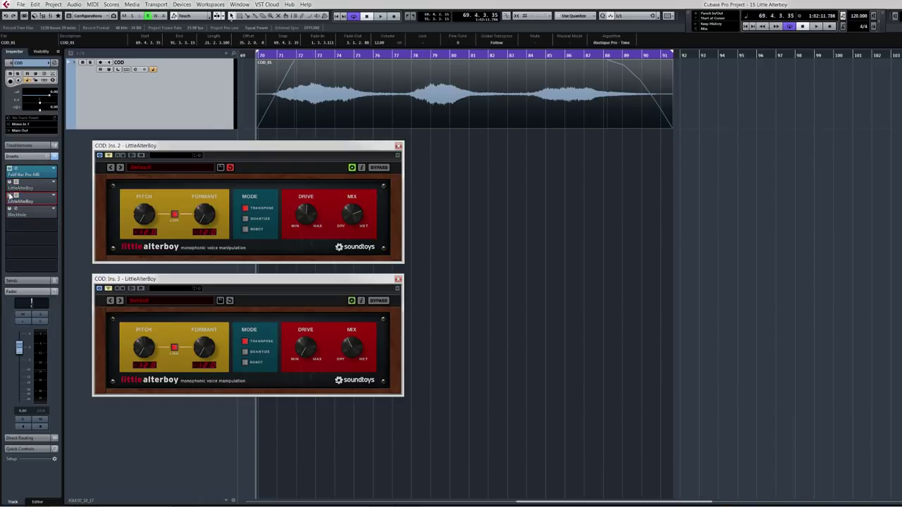
{"action": "key", "text": "space"}
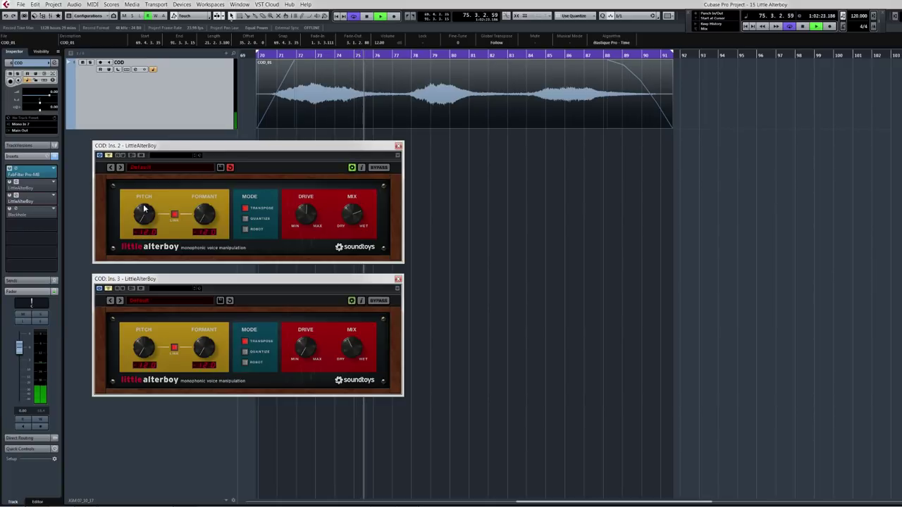
{"action": "key", "text": "space"}
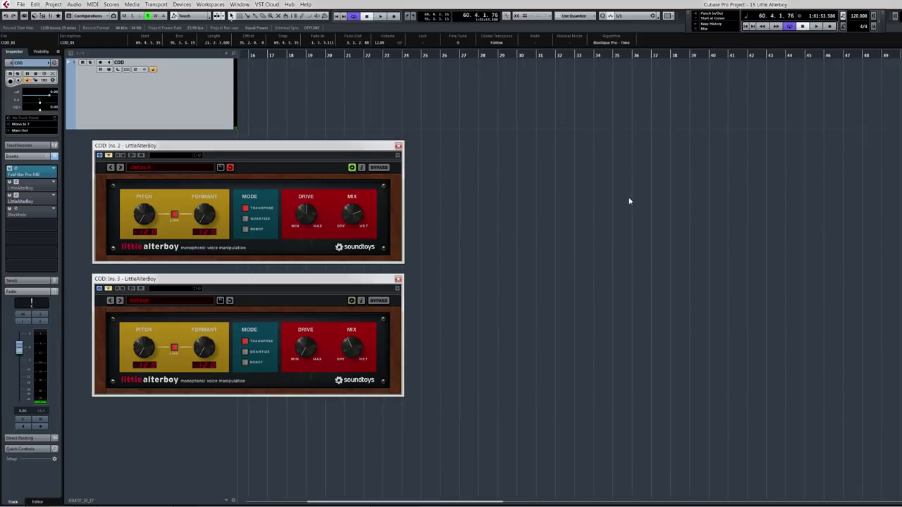
- Scroll back to the COD_01 event, put the cursor at its start, and centre it
{"action": "scroll", "coordinate": [629, 202], "scroll_direction": "right", "scroll_amount": 10}
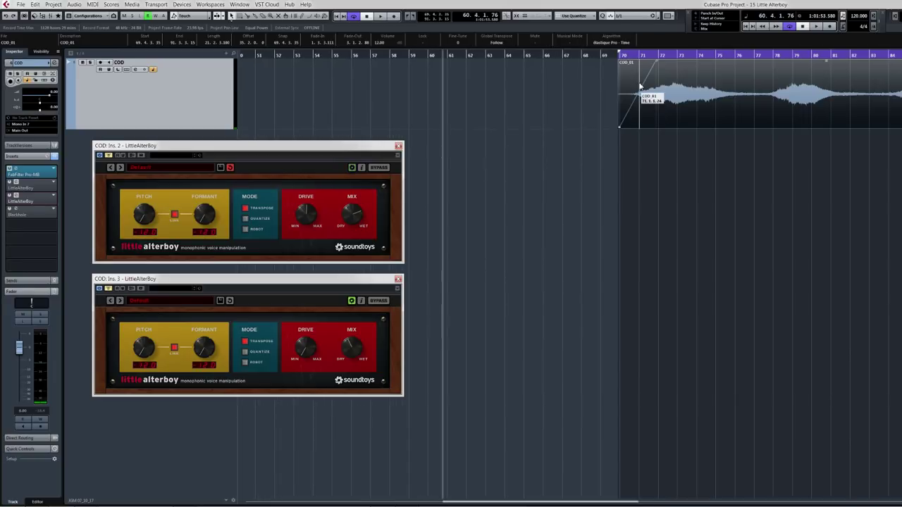
{"action": "key", "text": "l"}
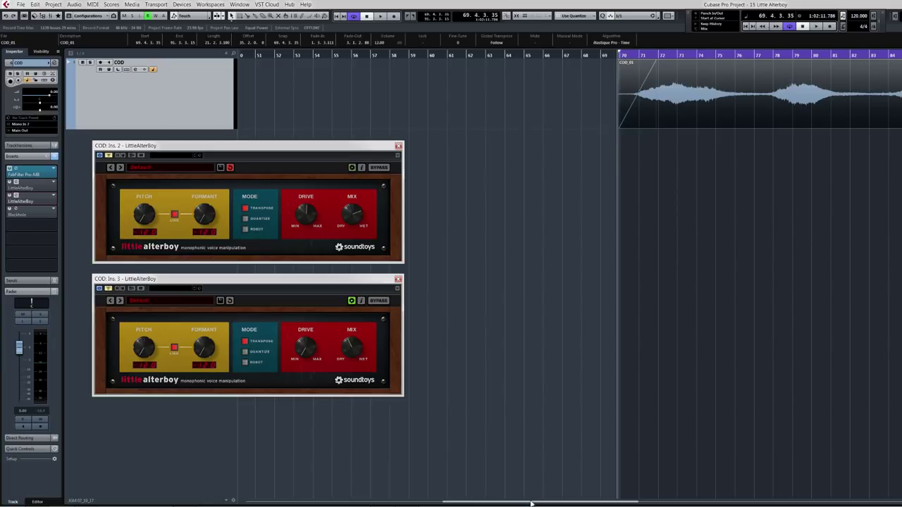
{"action": "left_click_drag", "start_coordinate": [531, 504], "coordinate": [600, 506]}
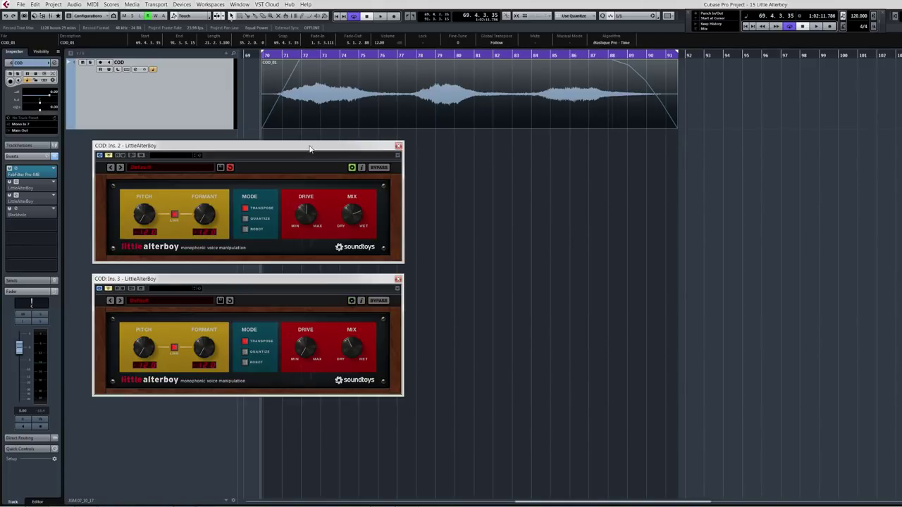
- Set the project cursor to bar 71 and audition the COD_01 clip from there
{"action": "key", "text": "shift+p"}
{"action": "key", "text": "Return"}
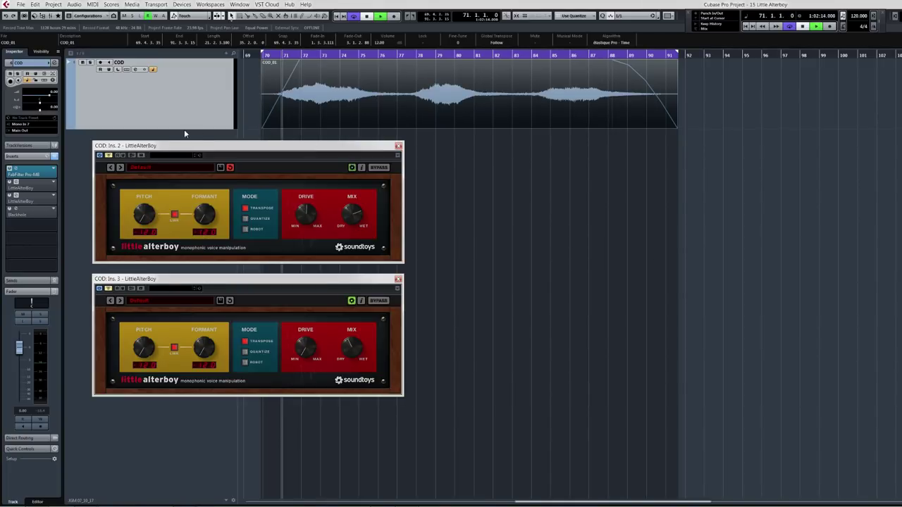
{"action": "key", "text": "space"}
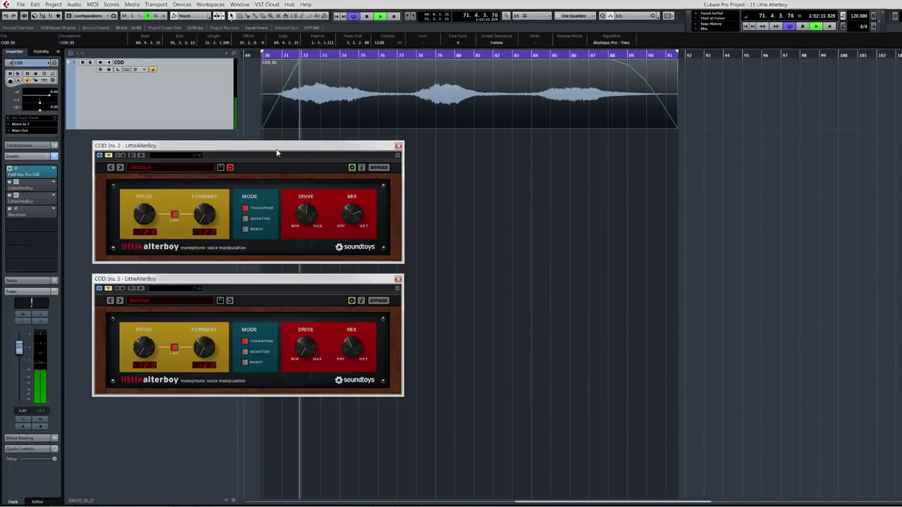
{"action": "key", "text": "space"}
- Re-enable the first LittleAlterBoy insert and play to hear its octave-down layer
{"action": "left_click", "coordinate": [108, 156]}
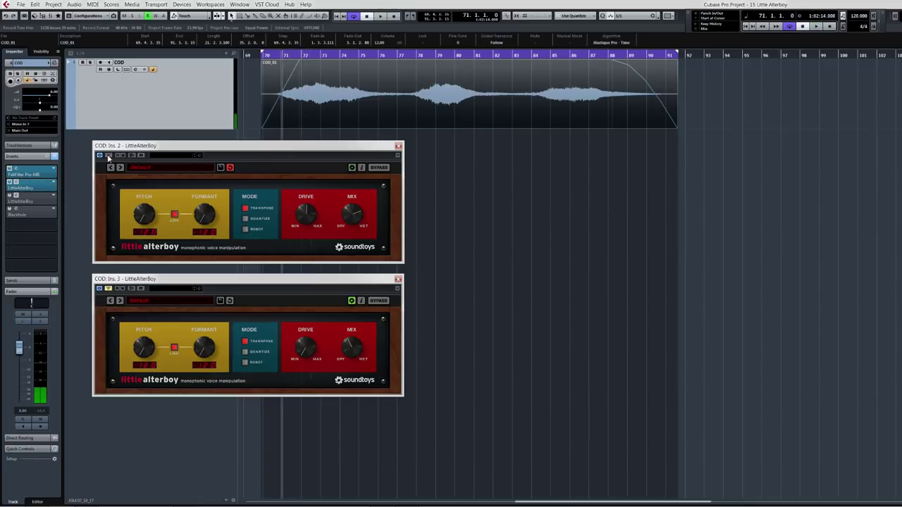
{"action": "key", "text": "space"}
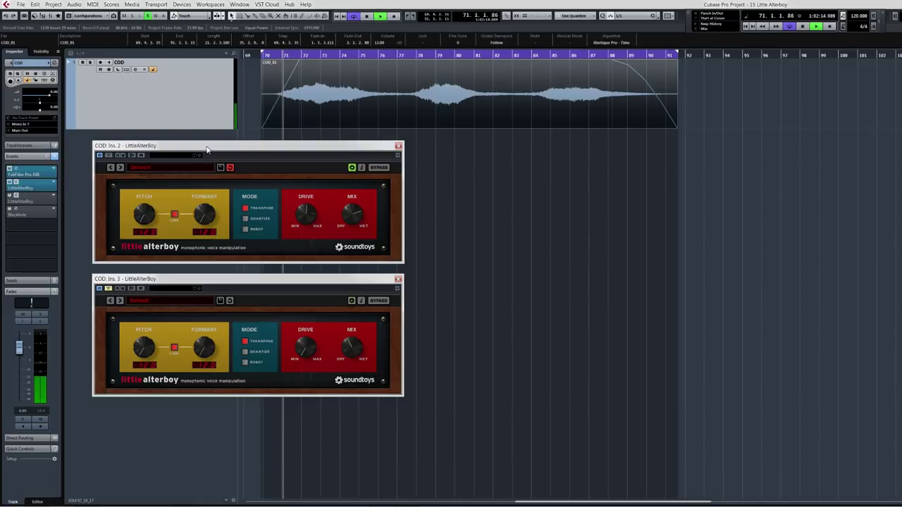
{"action": "left_click", "coordinate": [348, 227]}
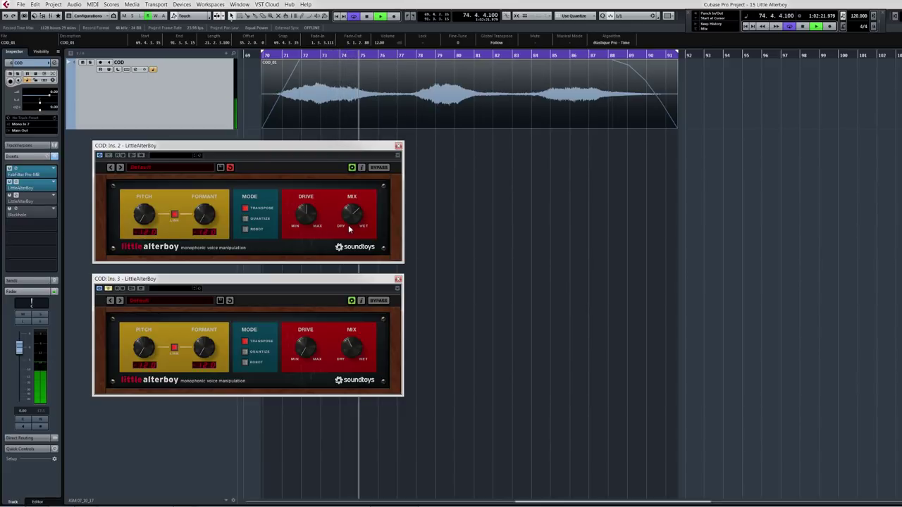
{"action": "key", "text": "space"}
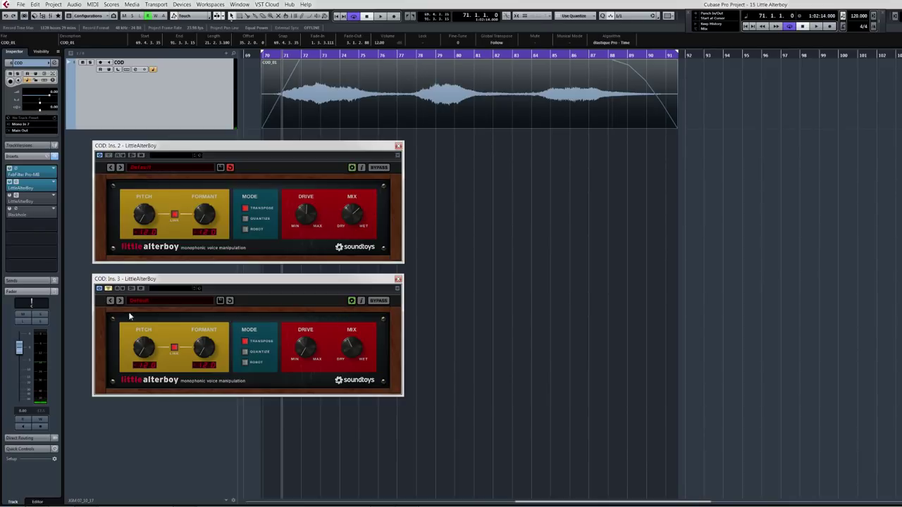
- Re-enable the Ins. 3 LittleAlterBoy and play from bar 71 to hear both layers stacked
{"action": "left_click", "coordinate": [108, 289]}
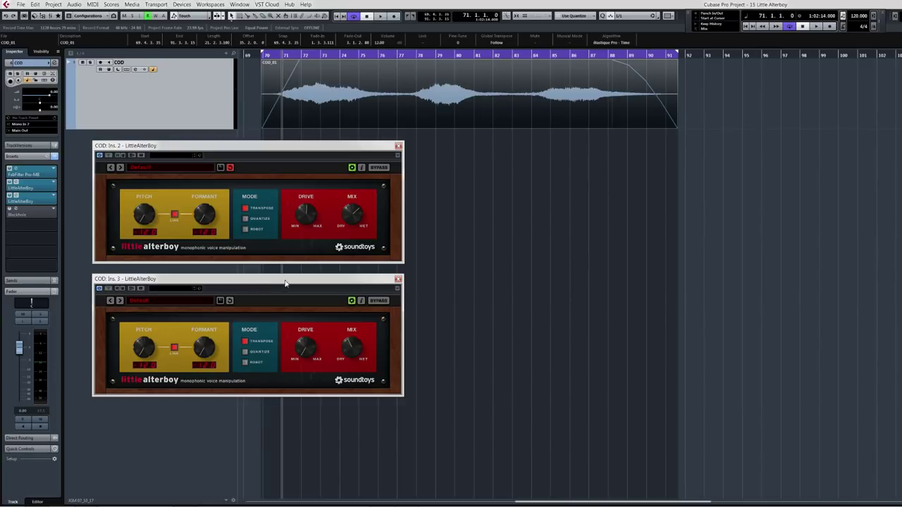
{"action": "key", "text": "space"}
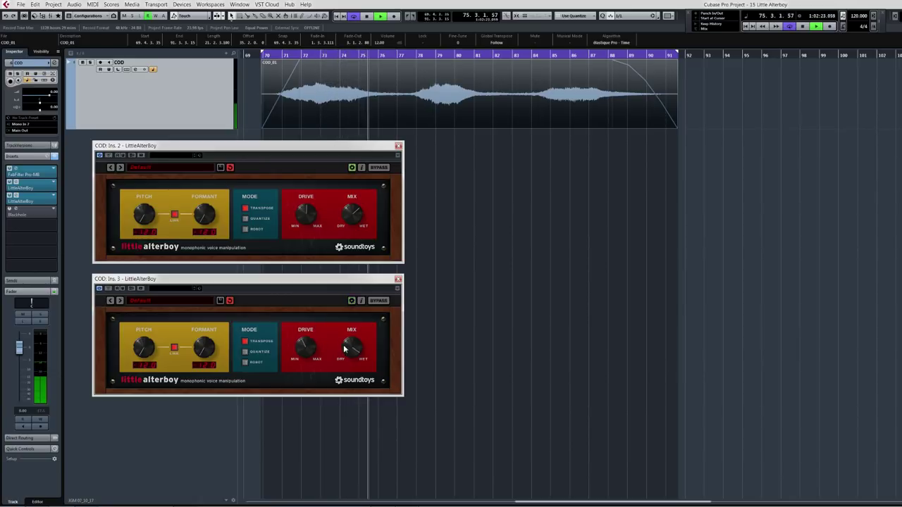
{"action": "key", "text": "space"}
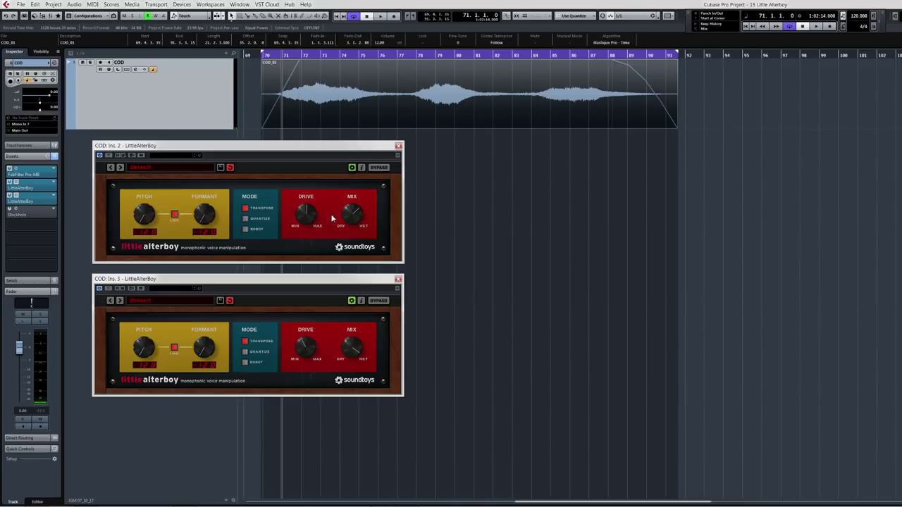
{"action": "key", "text": "space"}
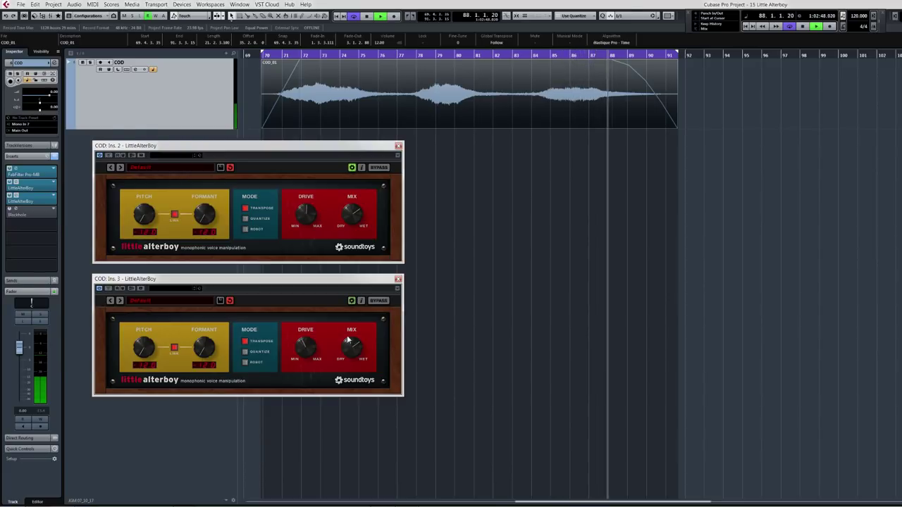
{"action": "key", "text": "space"}
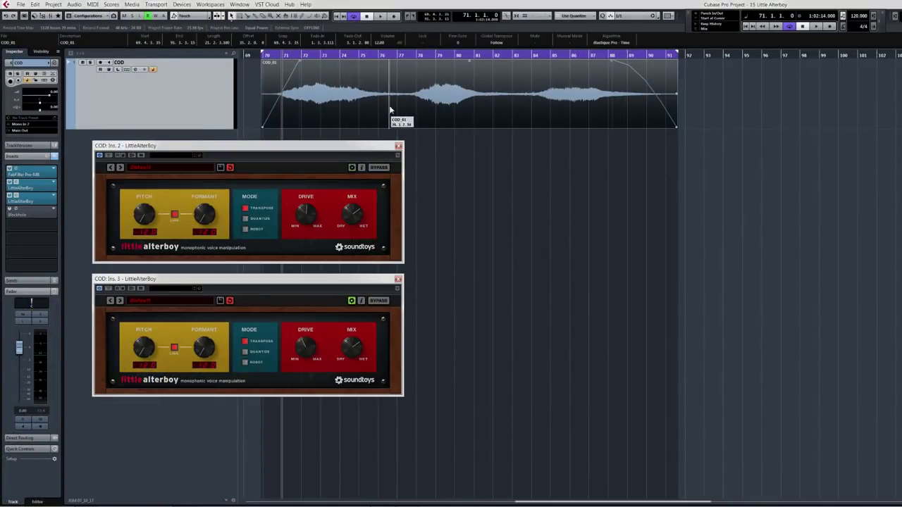
- Re-enable the Blackhole insert in the fourth Inspector insert slot
{"action": "left_click", "coordinate": [9, 210]}
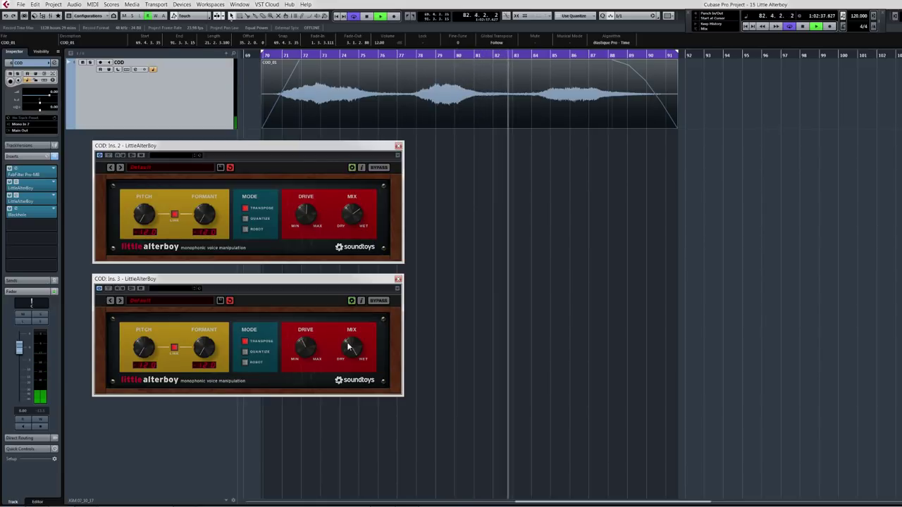
- Lower the Ins. 3 LittleAlterBoy MIX knob toward Dry during playback
{"action": "left_click_drag", "start_coordinate": [348, 345], "coordinate": [348, 356]}
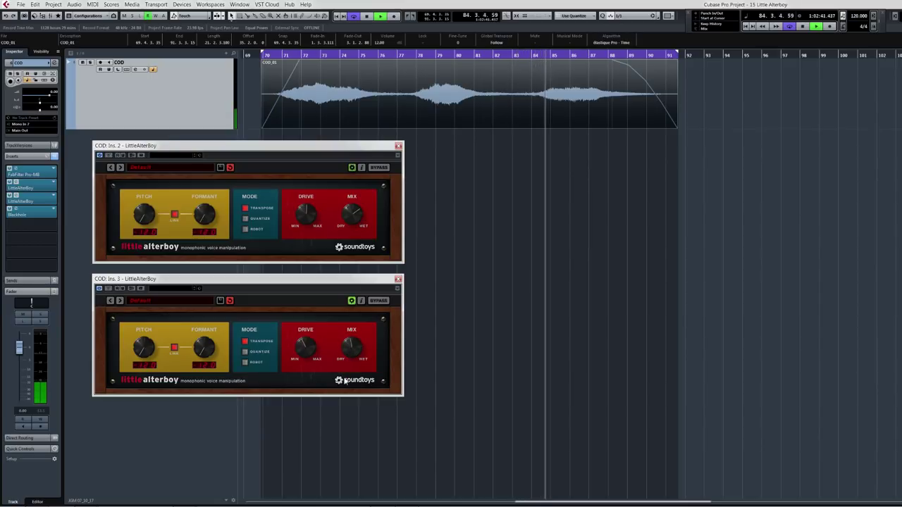